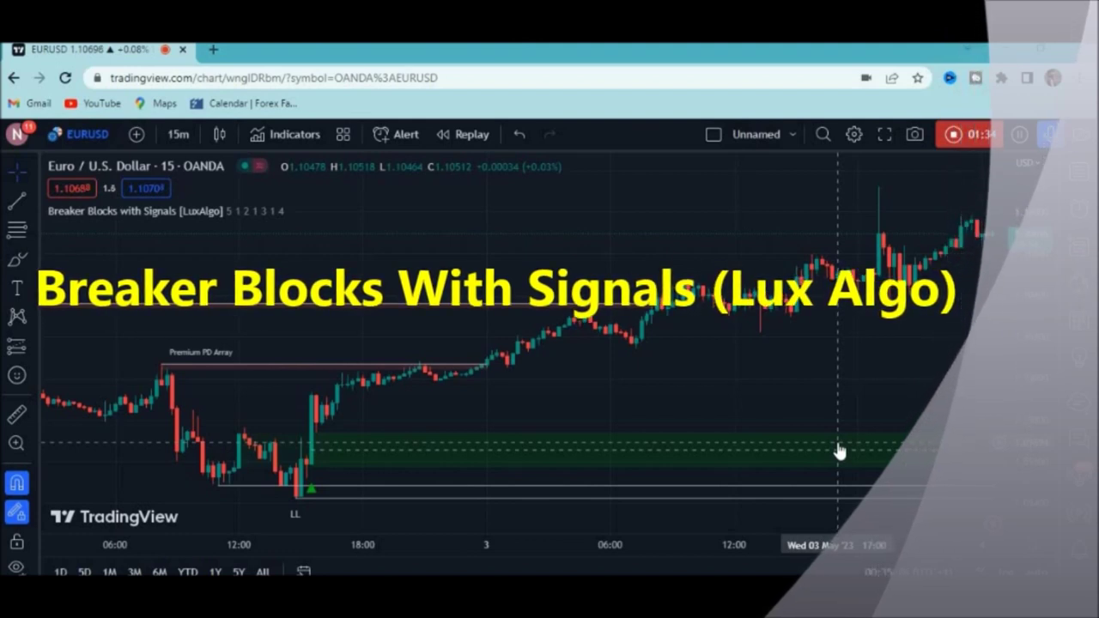
- Examine the Premium PD Array lines, the LL low and the green breaker block zone on the EURUSD 15-minute chart
drag(458, 484, 549, 481)
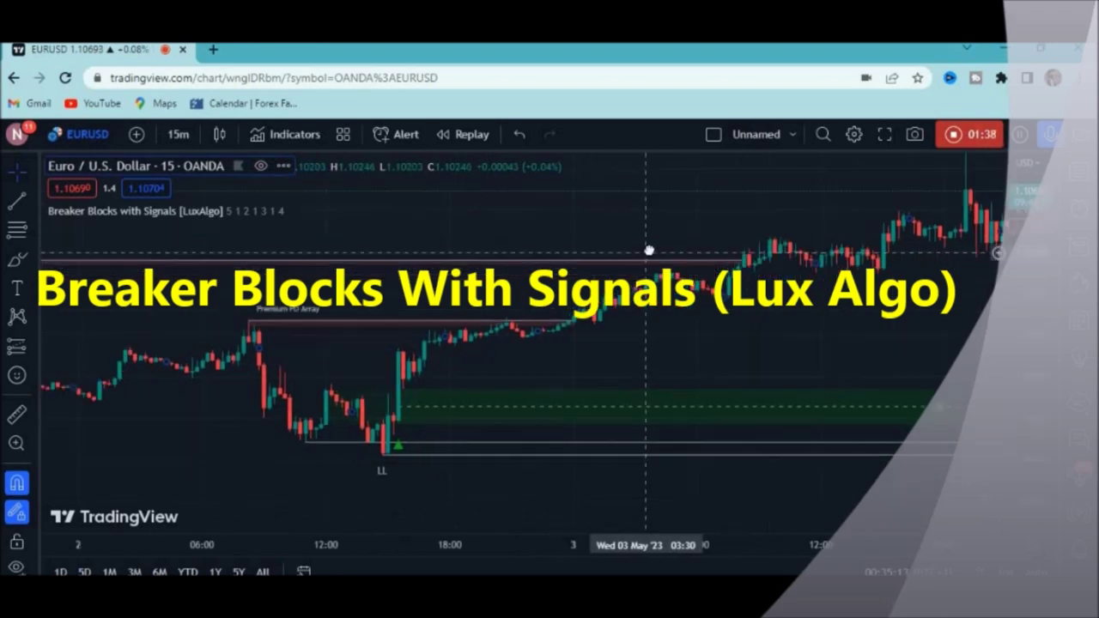
drag(552, 375, 351, 351)
drag(559, 258, 354, 421)
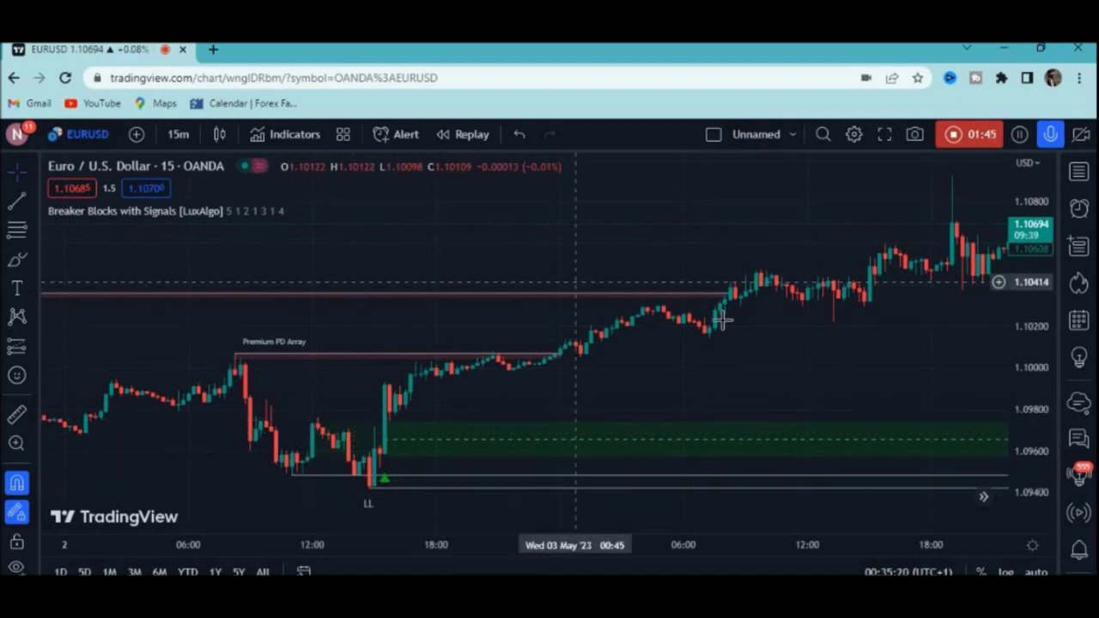
drag(677, 368, 449, 356)
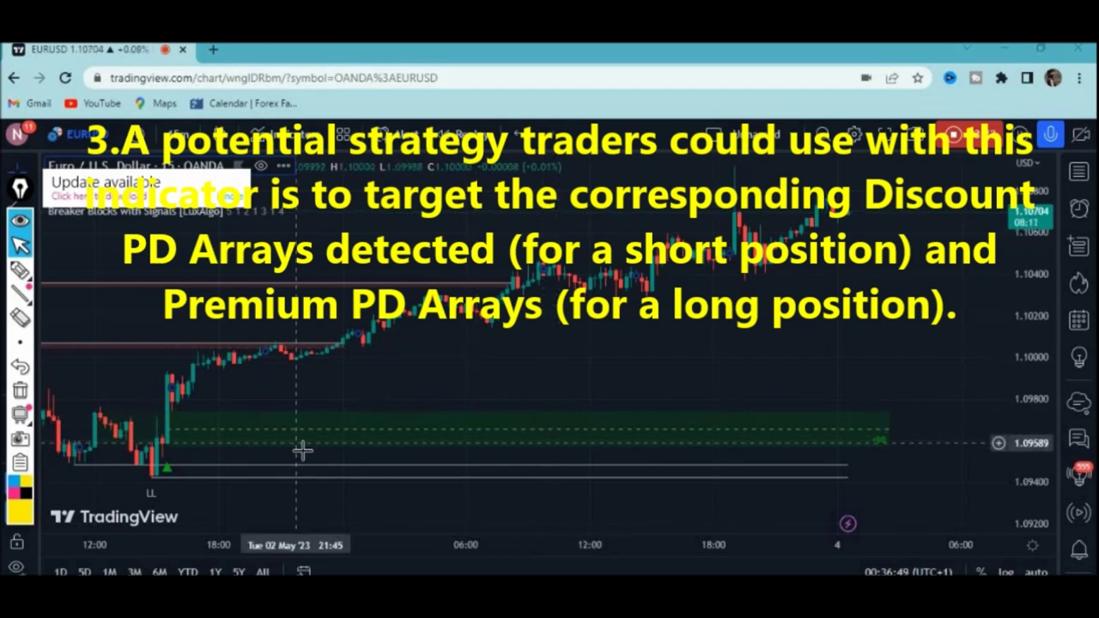
drag(480, 387, 593, 394)
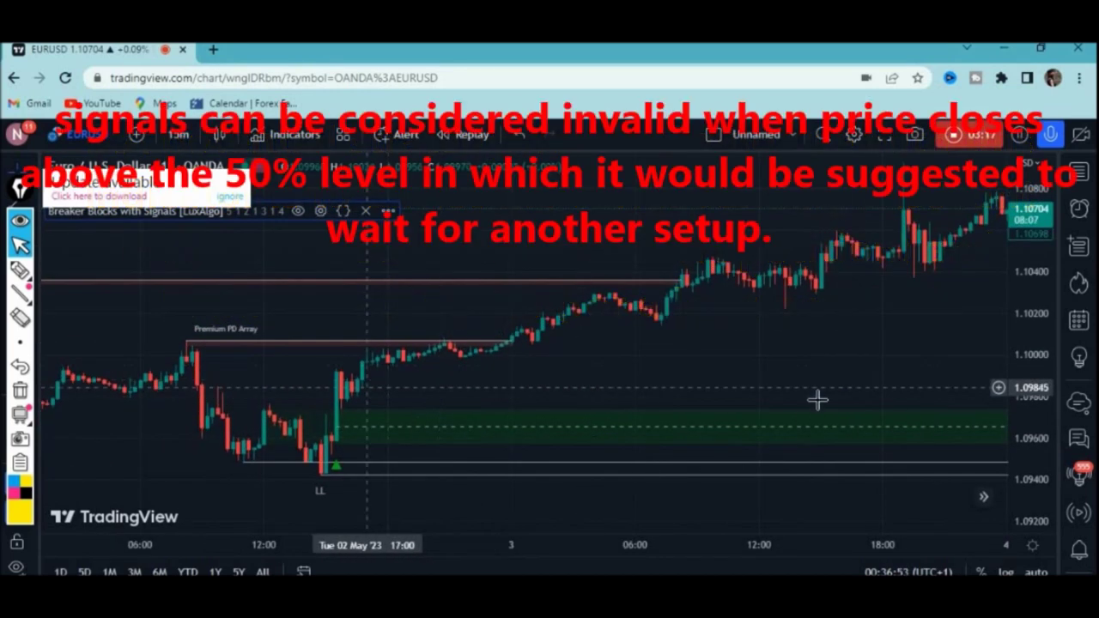
drag(574, 417, 540, 432)
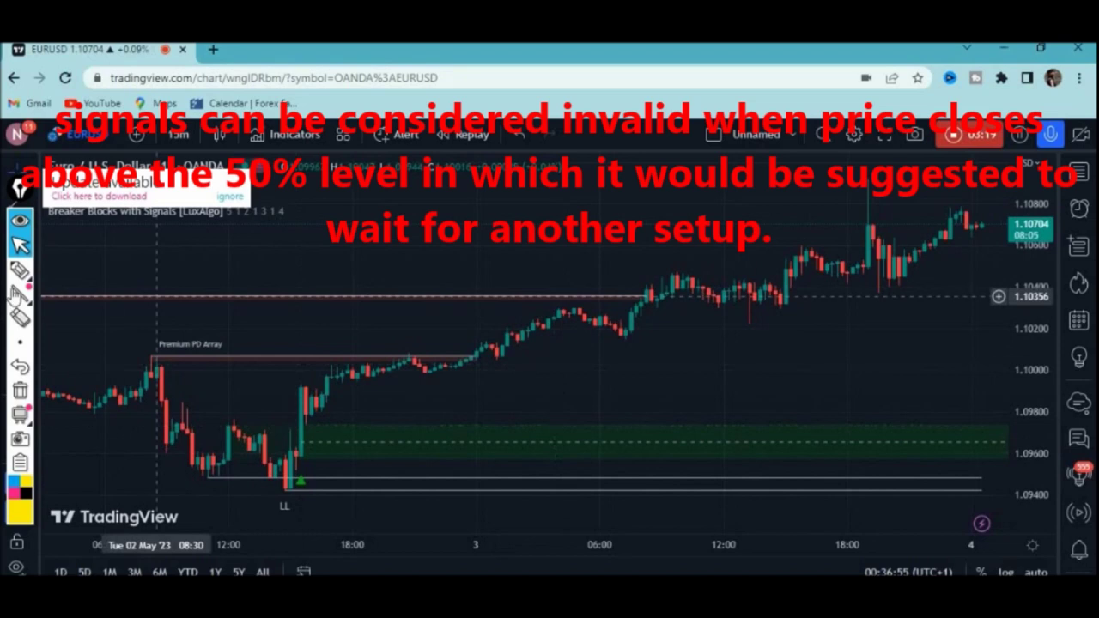
- Draw a small yellow pen mark in the empty area below the most recent candles
click(20, 273)
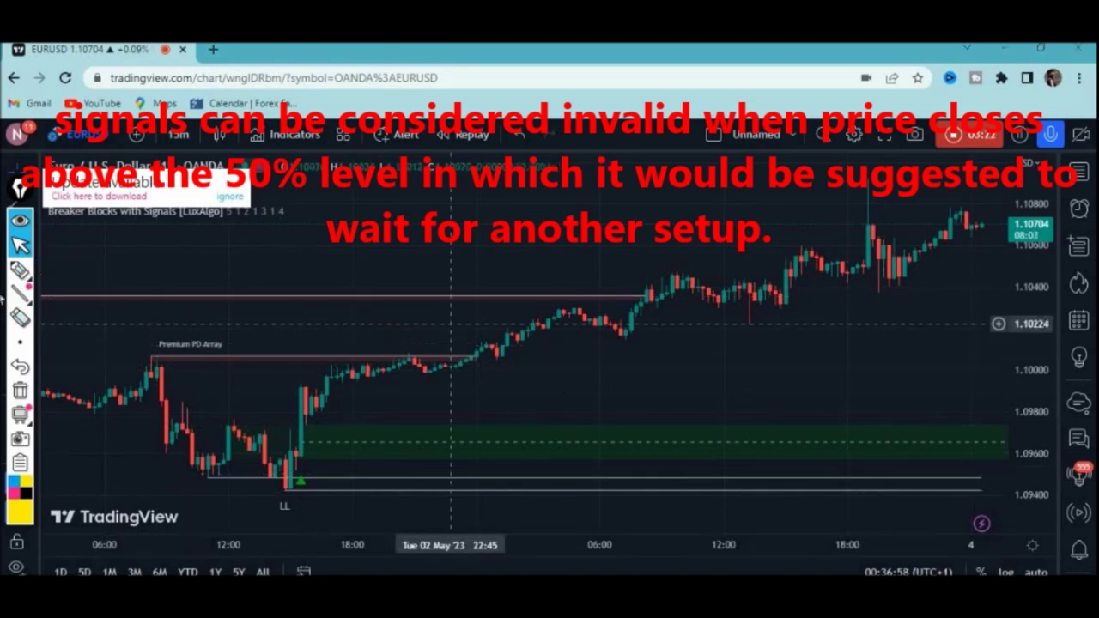
click(45, 270)
drag(911, 339, 944, 331)
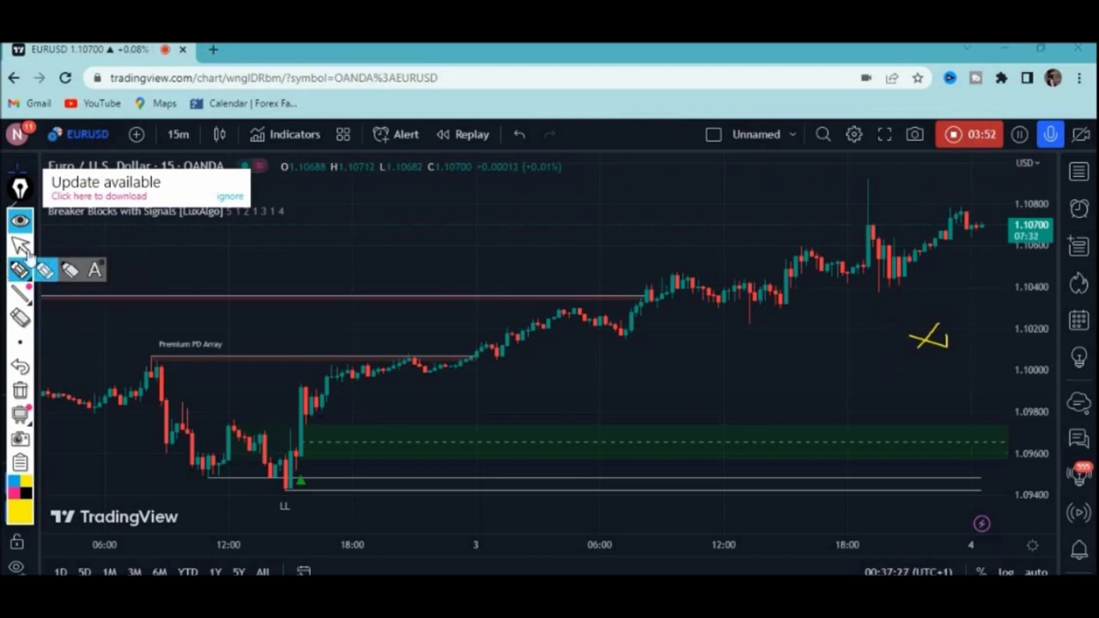
- Circle the Premium PD Array label in yellow pen and sketch a rising price path across the upper red line
mouse_move(19, 268)
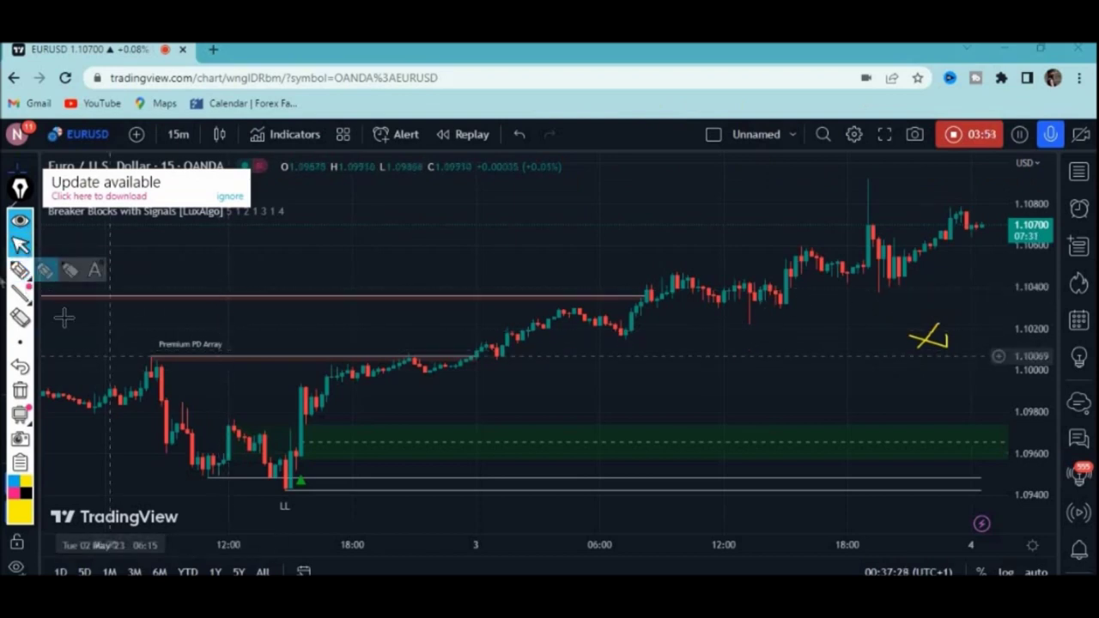
click(19, 268)
drag(167, 316, 120, 353)
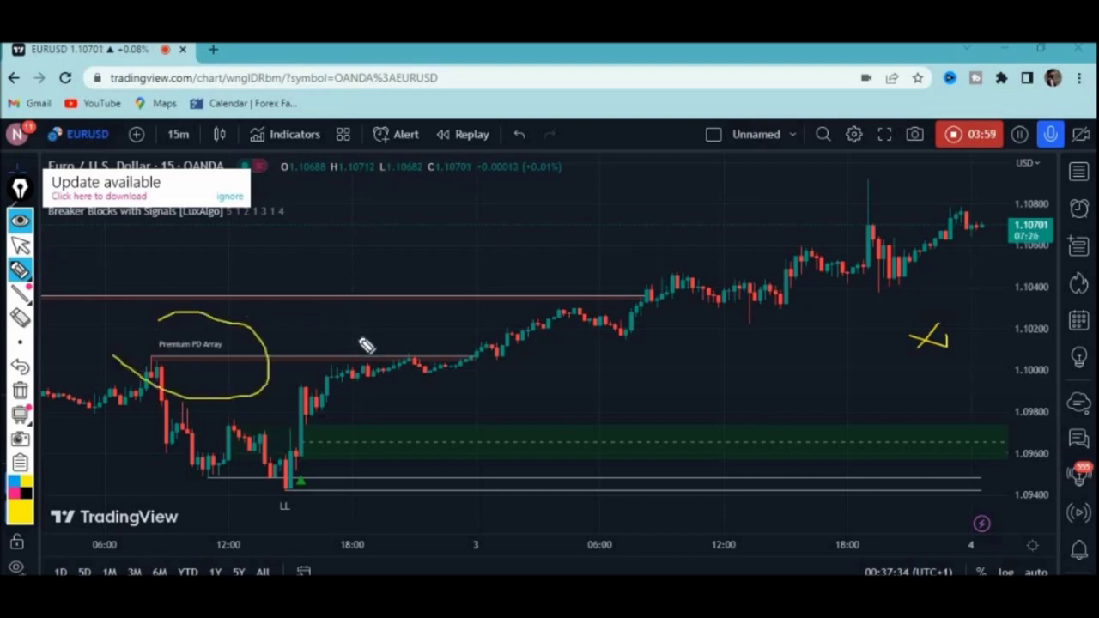
drag(338, 305, 505, 216)
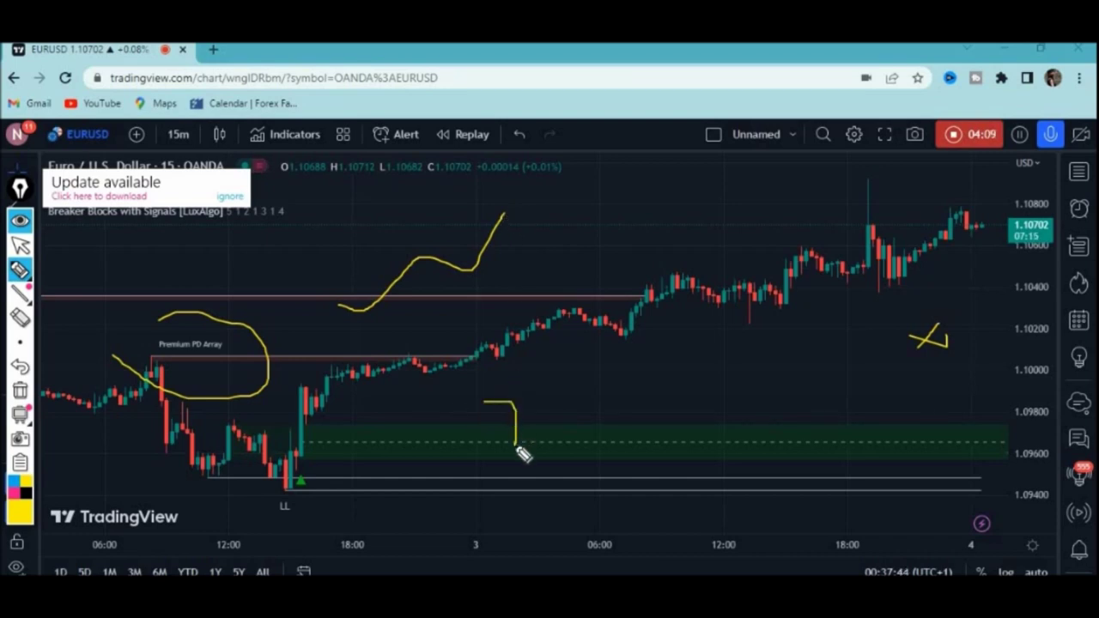
click(22, 246)
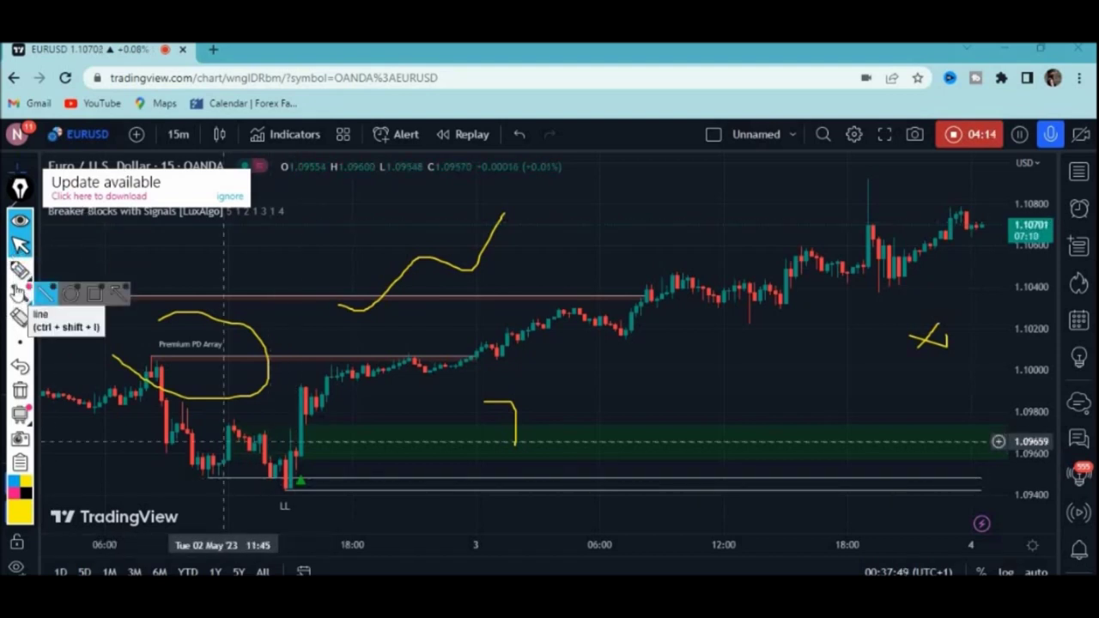
- Underline the LL label with the yellow pen and clear the pen annotations from the chart
click(20, 271)
drag(273, 516, 292, 516)
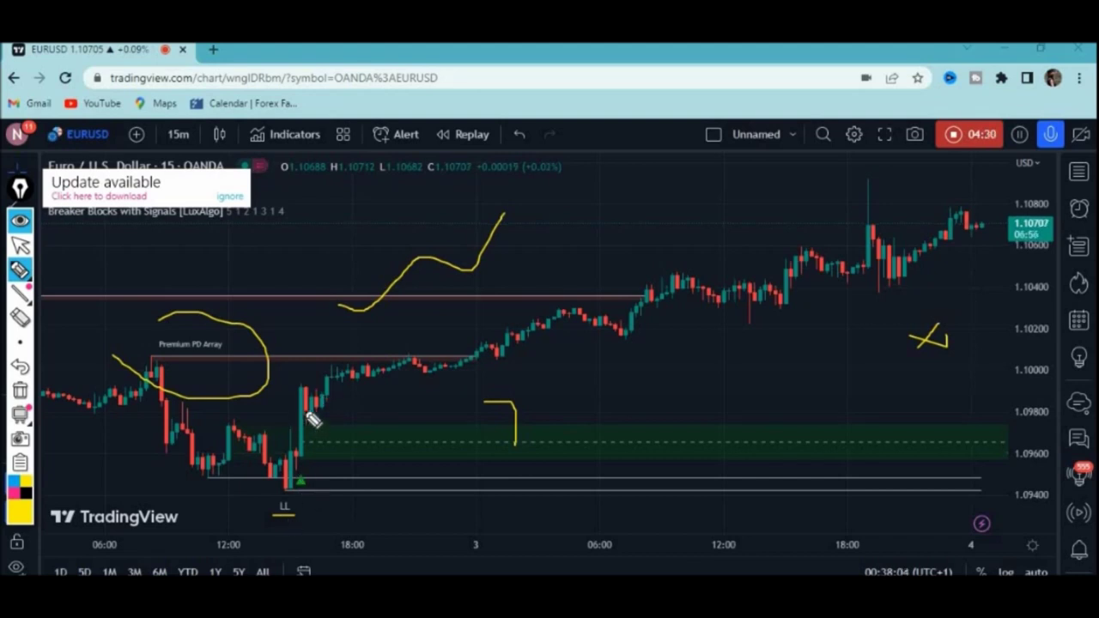
key(Delete)
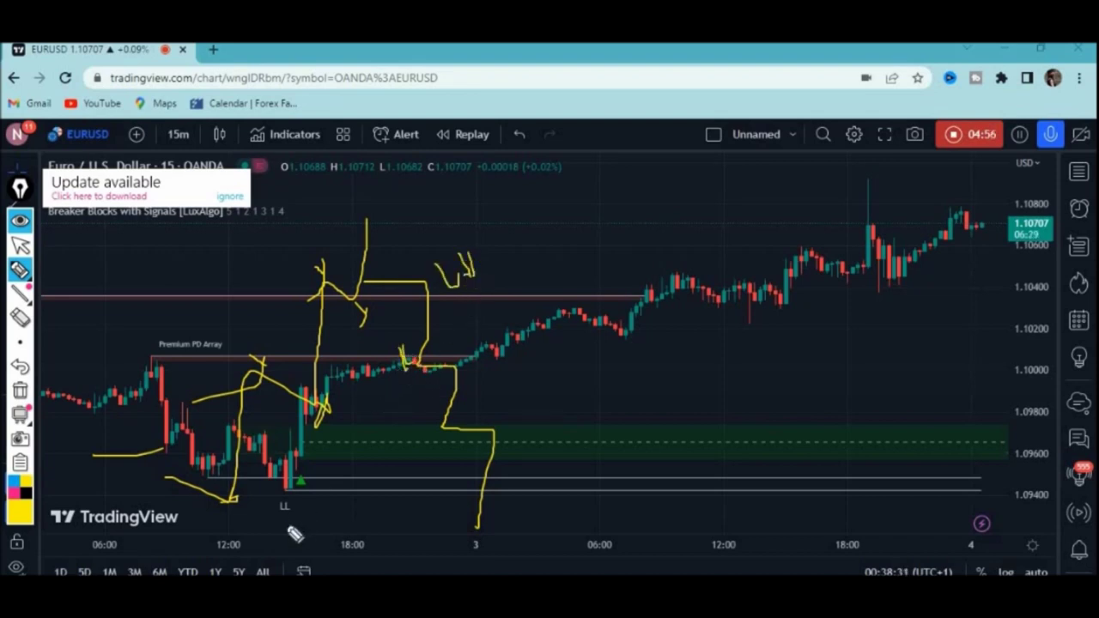
- Underline the LL label, loop around the low and its green arrow, and erase all pen annotations
drag(260, 521, 293, 528)
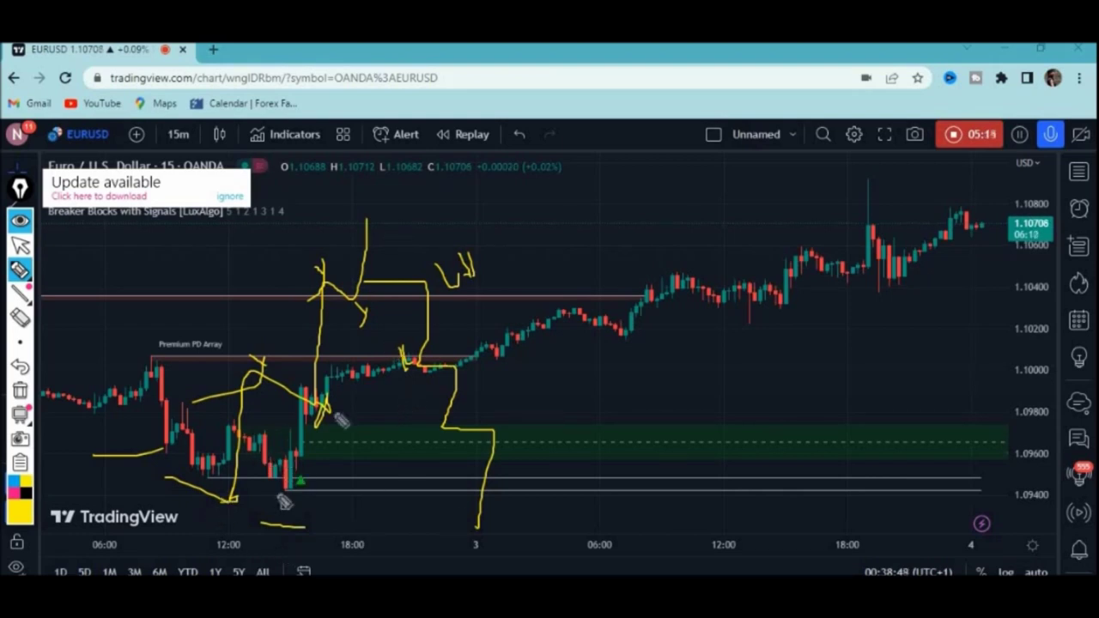
drag(286, 528, 321, 455)
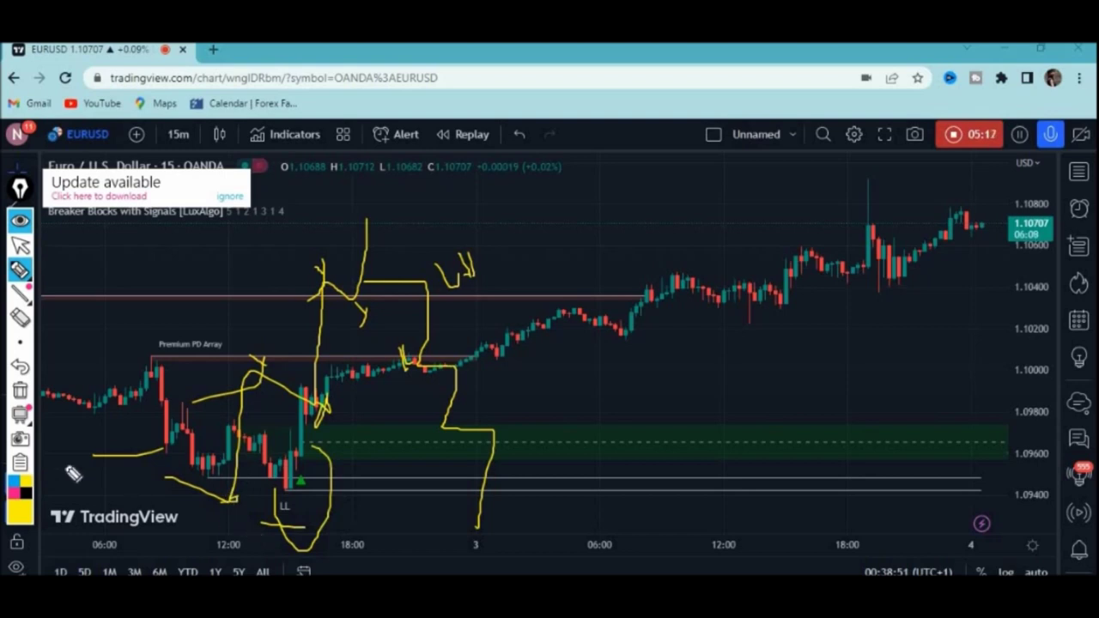
click(19, 389)
- Circle the LL low, mark both red premium lines and trace the price rise with the pen, and erase all the annotations
mouse_move(300, 469)
mouse_down()
mouse_move(338, 520)
mouse_move(330, 471)
mouse_up()
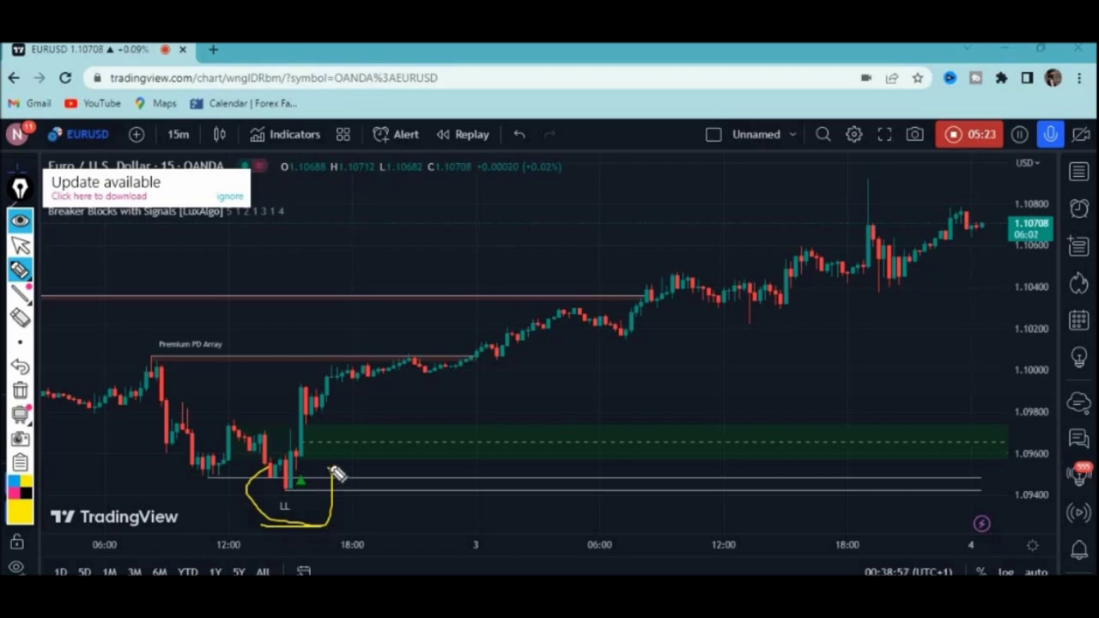
mouse_move(169, 365)
mouse_down()
mouse_move(147, 361)
mouse_move(138, 321)
mouse_up()
drag(244, 318, 240, 349)
drag(473, 329, 484, 355)
mouse_move(598, 281)
mouse_down()
mouse_move(615, 294)
mouse_move(579, 302)
mouse_up()
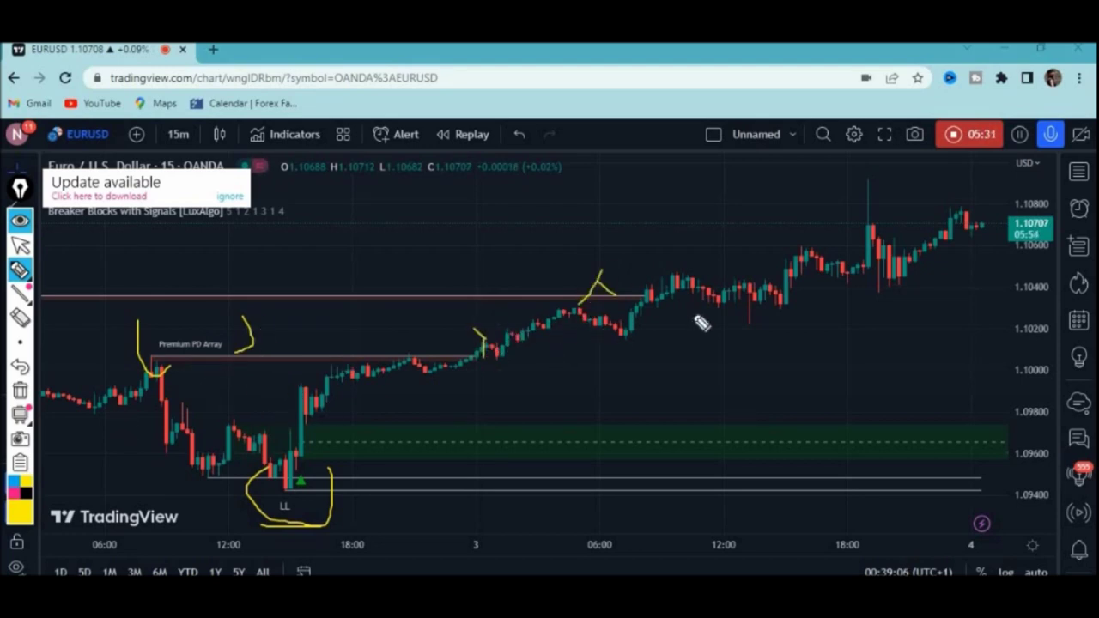
mouse_move(588, 379)
mouse_down()
mouse_move(775, 311)
mouse_move(834, 246)
mouse_up()
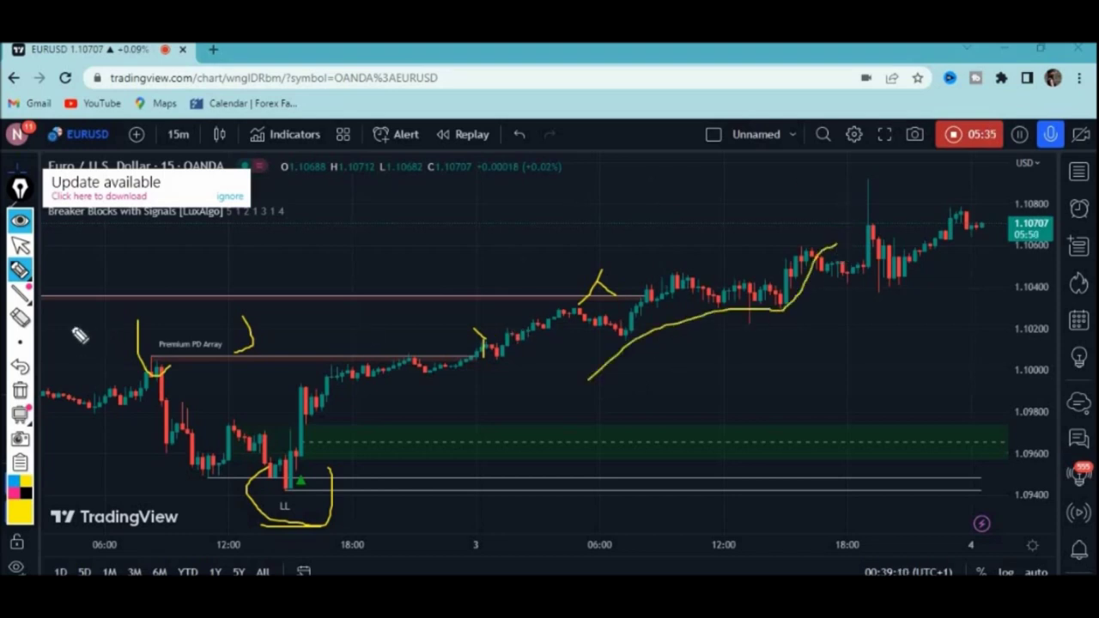
click(20, 391)
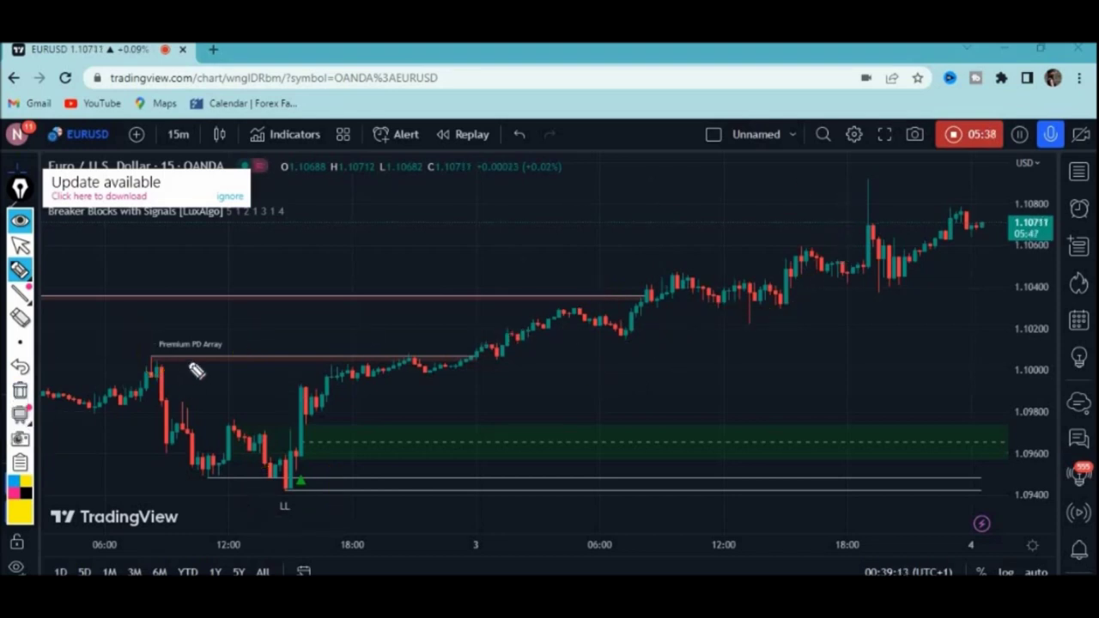
- Mark both red premium lines from above, underline the candles around the lower line's break and write a 3 beneath them
drag(222, 295, 221, 326)
drag(200, 320, 243, 316)
mouse_move(438, 246)
mouse_down()
mouse_move(447, 283)
mouse_move(426, 279)
mouse_up()
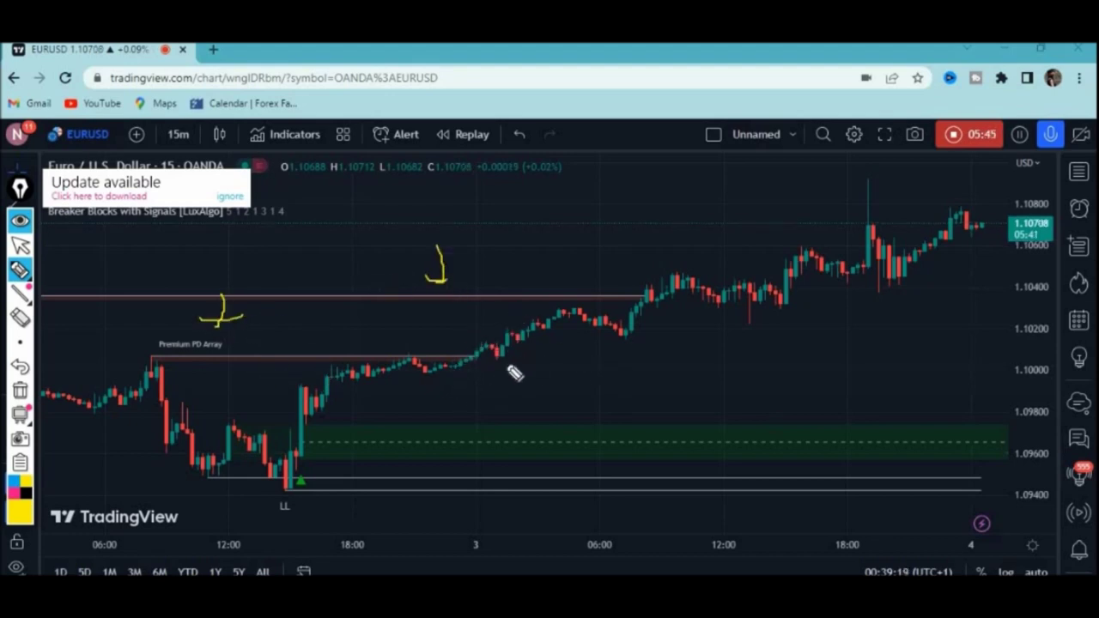
mouse_move(510, 342)
mouse_down()
mouse_move(519, 360)
mouse_move(421, 376)
mouse_up()
mouse_move(487, 388)
mouse_down()
mouse_move(510, 393)
mouse_move(514, 446)
mouse_up()
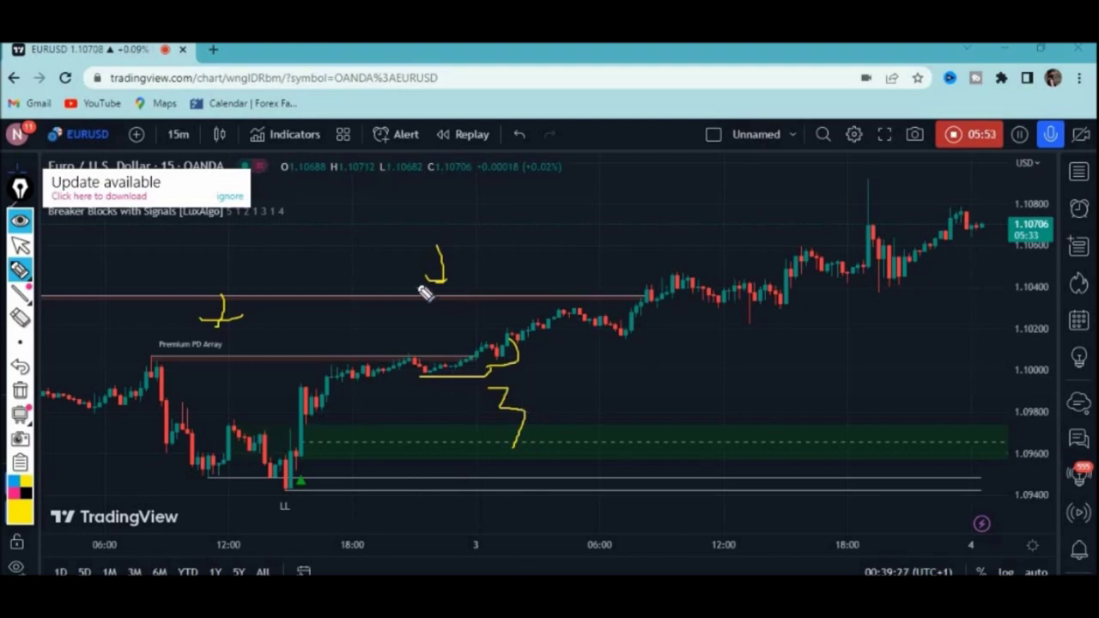
- Underline the candles following the upper red line's break, add a check mark above them and write a 3 below
drag(654, 295, 762, 300)
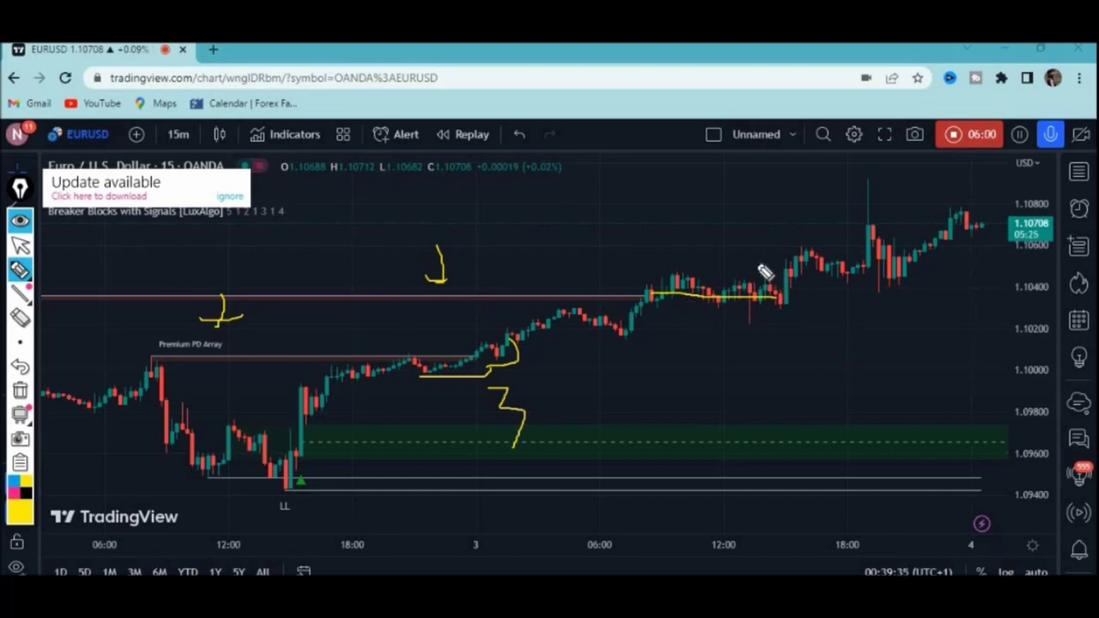
mouse_move(748, 256)
mouse_down()
mouse_move(794, 245)
mouse_move(802, 220)
mouse_up()
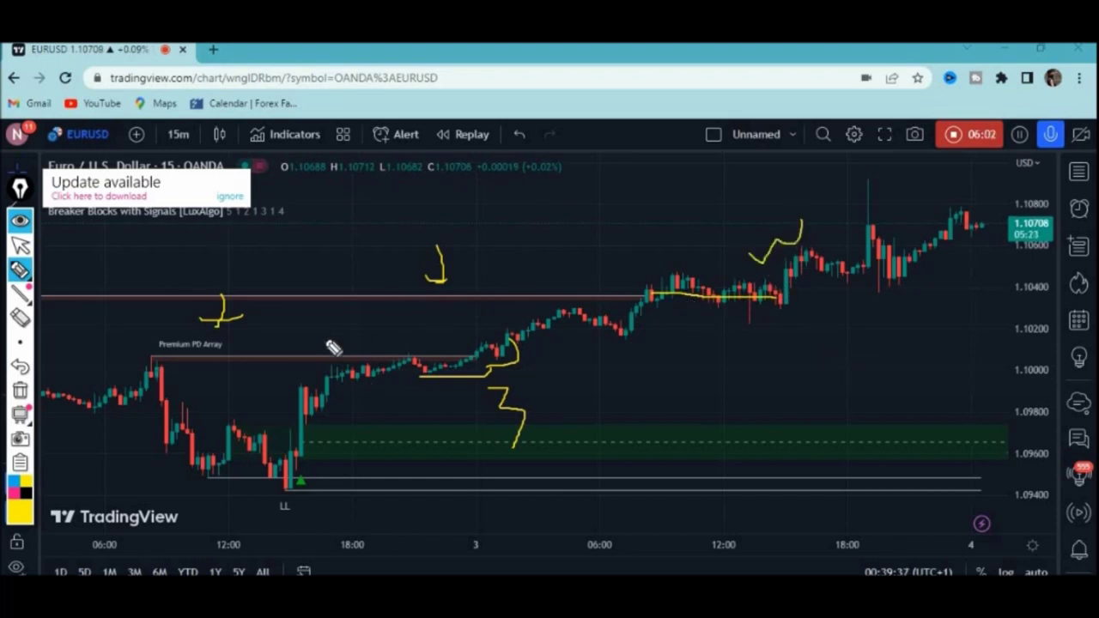
mouse_move(817, 333)
mouse_down()
mouse_move(859, 363)
mouse_move(873, 395)
mouse_up()
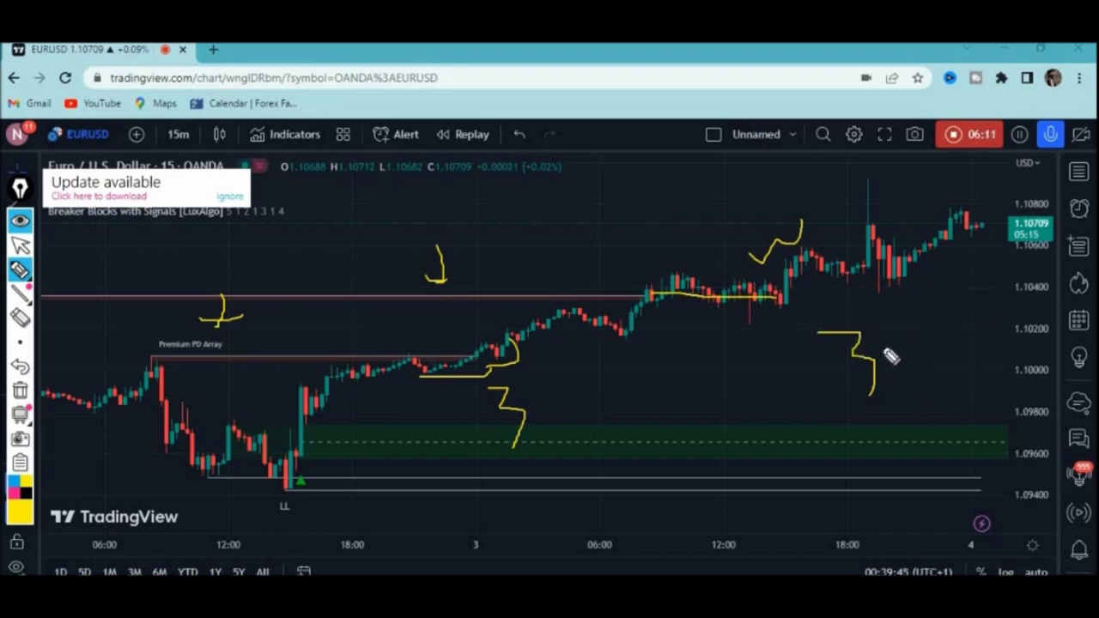
- Dismiss the update notice of the drawing tool and erase all pen annotations from the chart
click(226, 200)
click(21, 246)
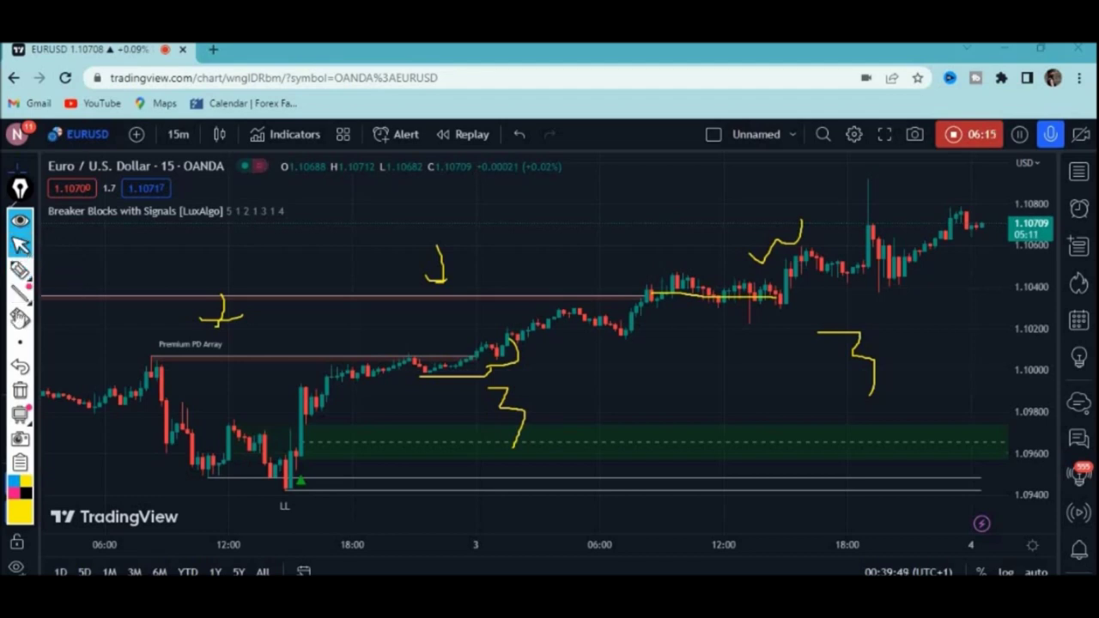
click(21, 390)
- Circle the candles beyond the upper red line, add a short vertical stroke near the latest rise, and erase all annotations
click(20, 270)
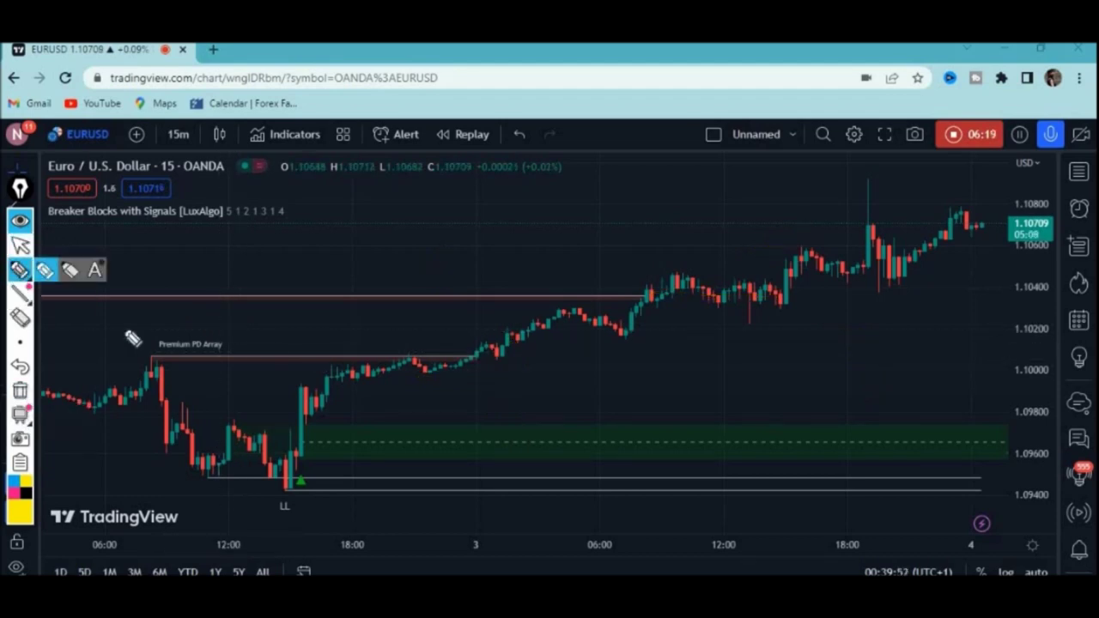
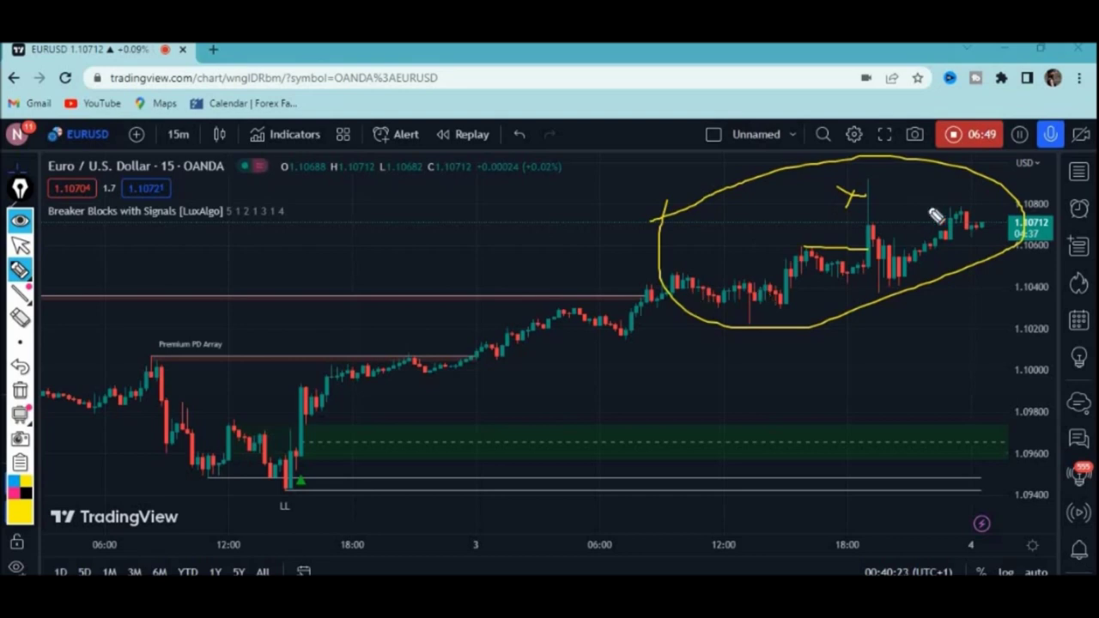
drag(924, 190, 927, 248)
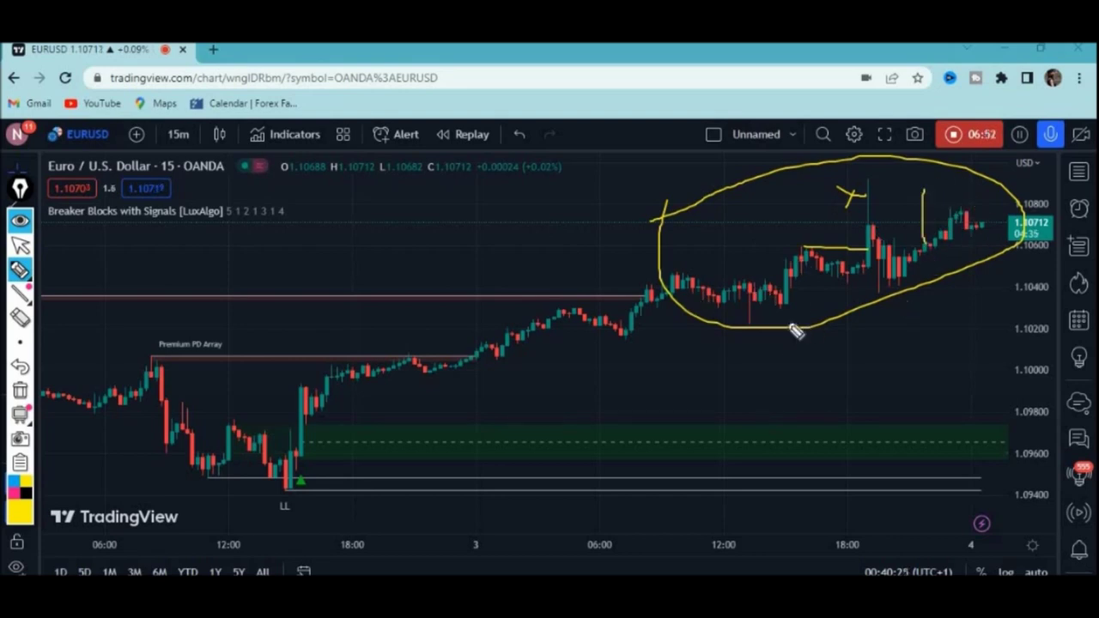
click(20, 390)
- Draw two arrows toward the area above the upper red line and a wavy path over the latest candles, and erase everything
mouse_move(355, 160)
mouse_down()
mouse_move(335, 245)
mouse_move(397, 222)
mouse_up()
drag(714, 254, 966, 155)
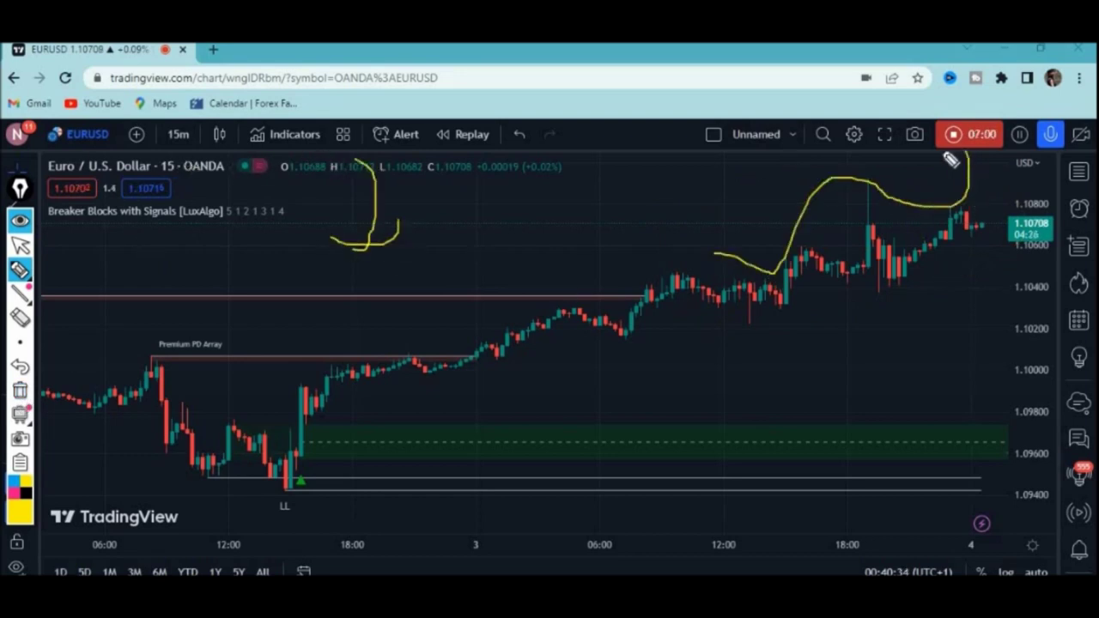
mouse_move(755, 134)
mouse_down()
mouse_move(490, 243)
mouse_move(550, 262)
mouse_up()
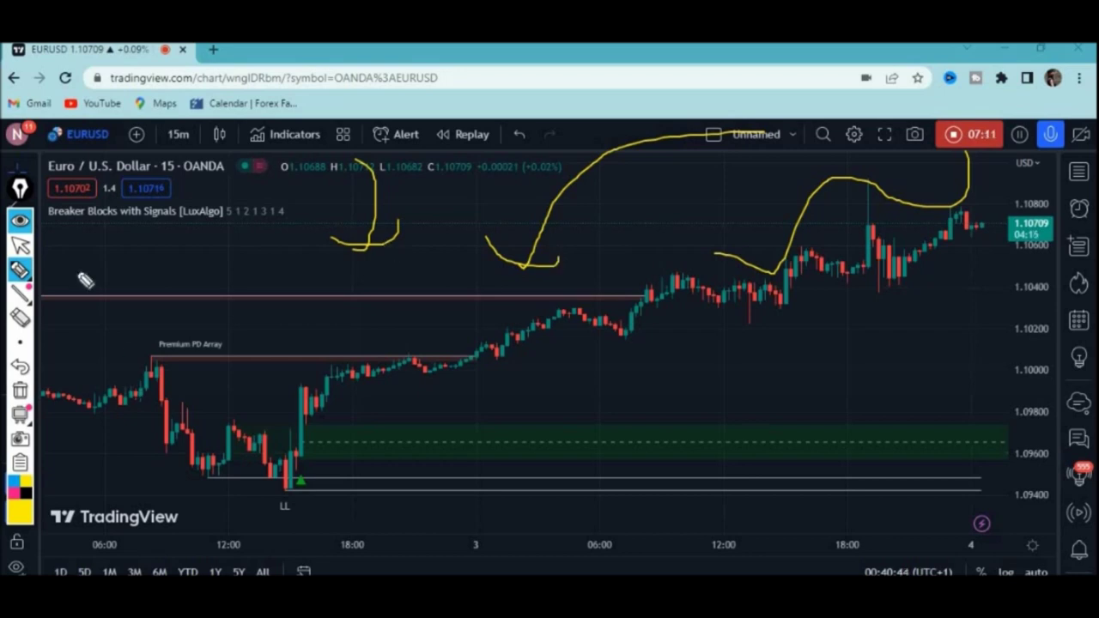
click(22, 246)
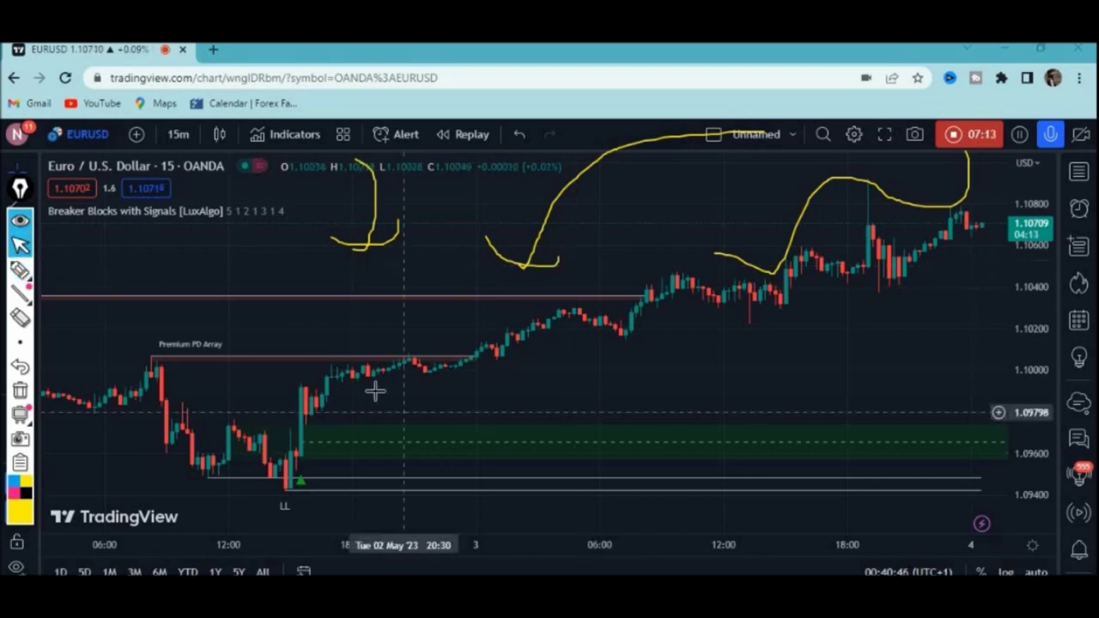
click(23, 391)
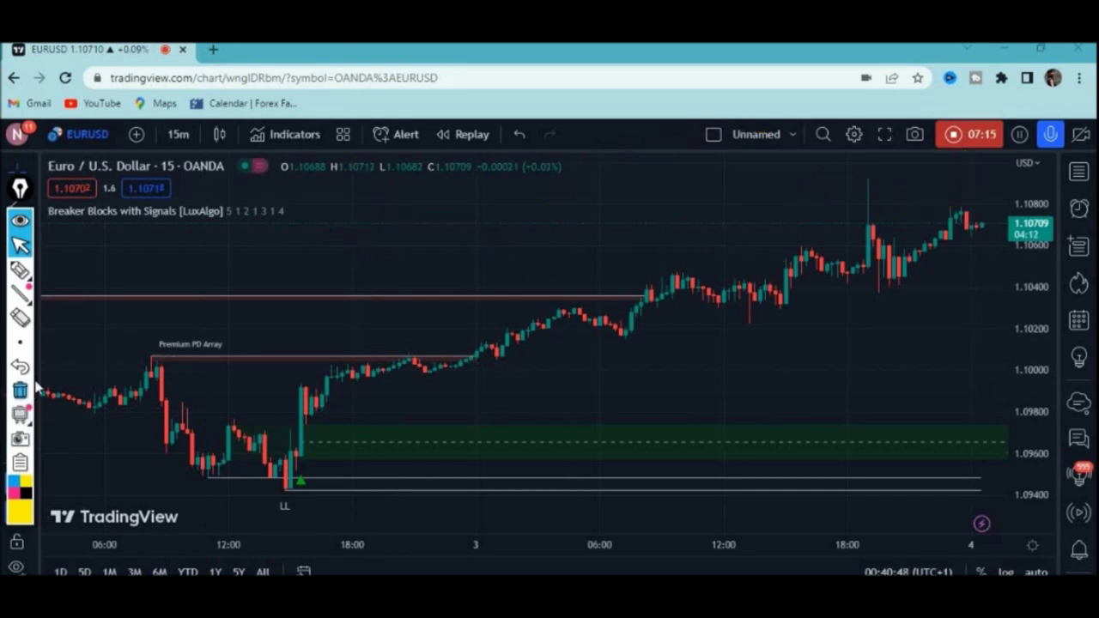
- Draw a large yellow pen circle around the price action following the break of the upper red line
mouse_move(358, 397)
mouse_down()
mouse_move(462, 388)
mouse_move(297, 387)
mouse_move(412, 374)
mouse_up()
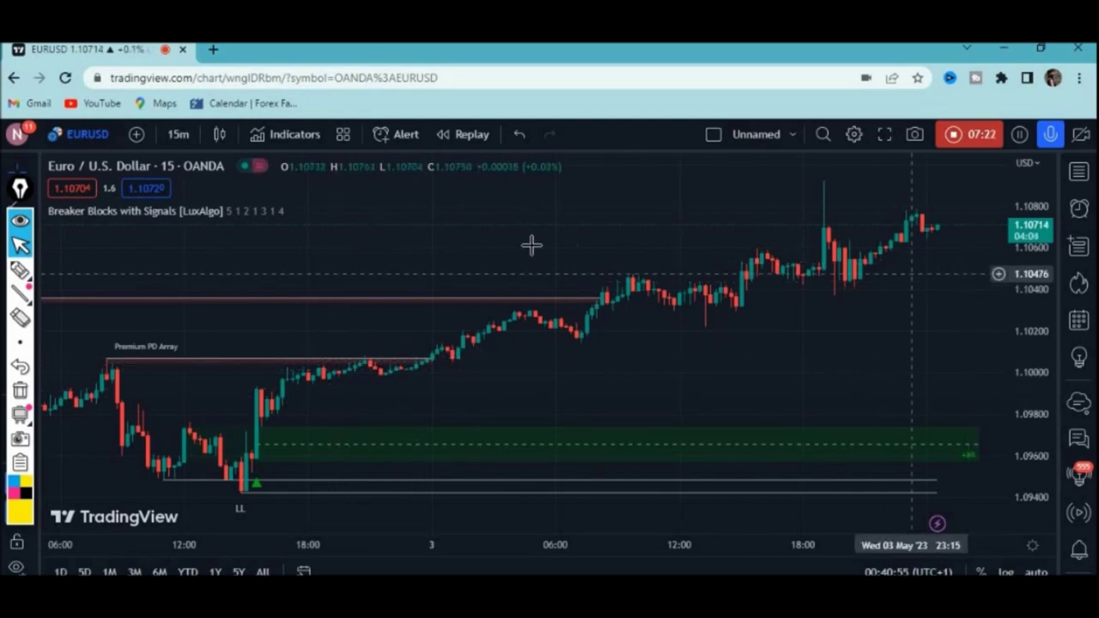
click(20, 269)
click(68, 265)
mouse_move(820, 136)
mouse_down()
mouse_move(746, 170)
mouse_move(988, 277)
mouse_move(846, 171)
mouse_up()
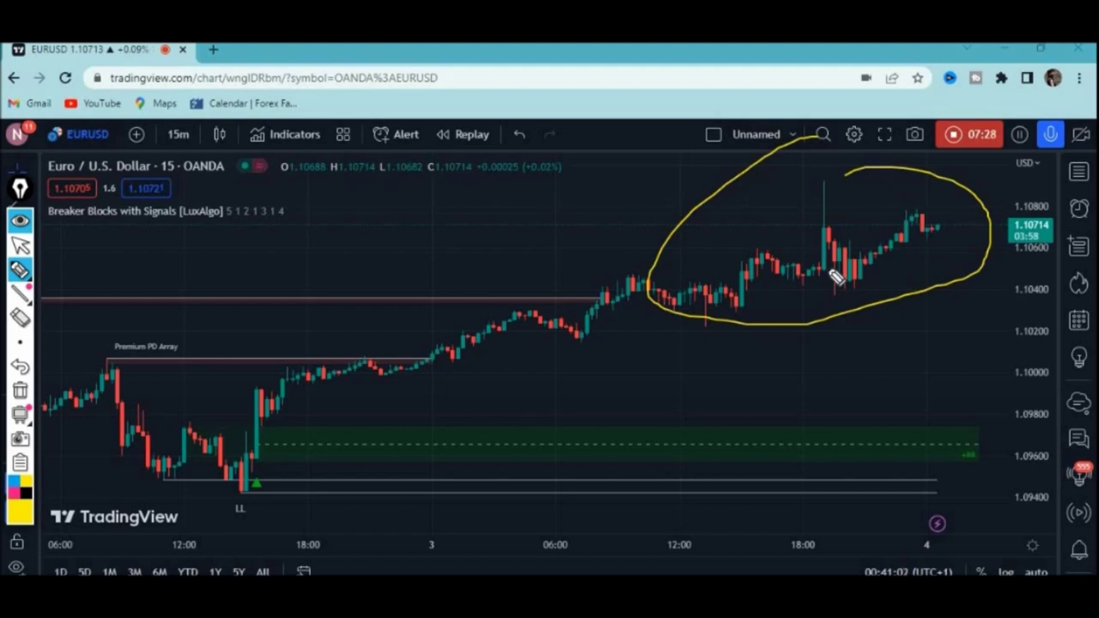
- Draw an X mark above each of the two red premium lines
drag(497, 242, 513, 262)
drag(513, 238, 462, 282)
drag(359, 315, 396, 328)
drag(385, 314, 354, 350)
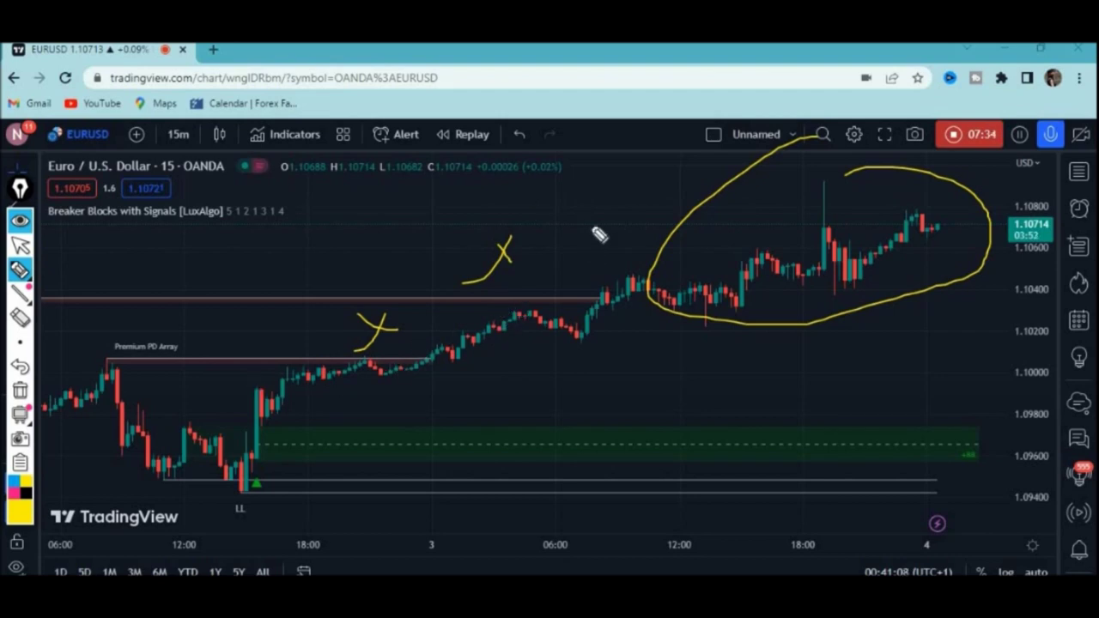
- Add a short yellow stroke above the upper red line beside the X marks, and erase all annotations
drag(383, 259, 403, 283)
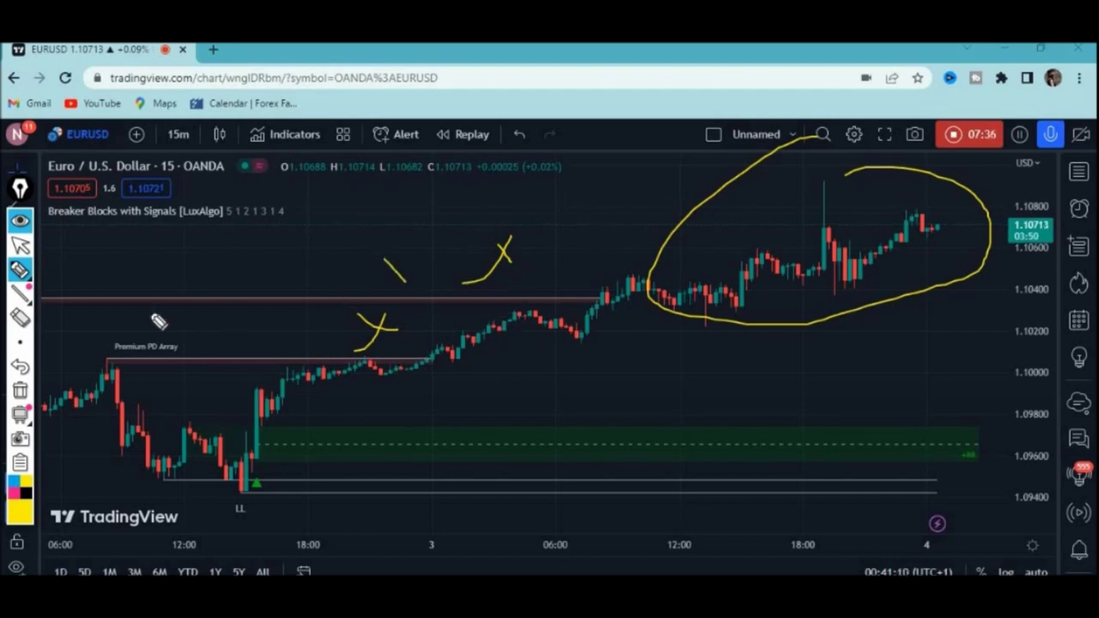
click(20, 247)
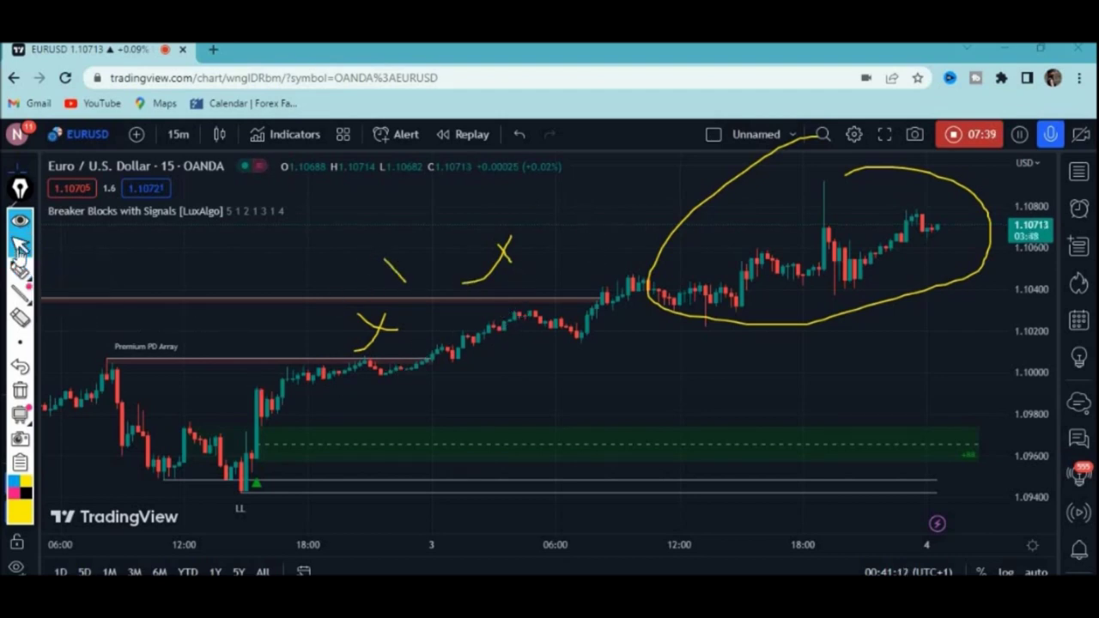
click(20, 390)
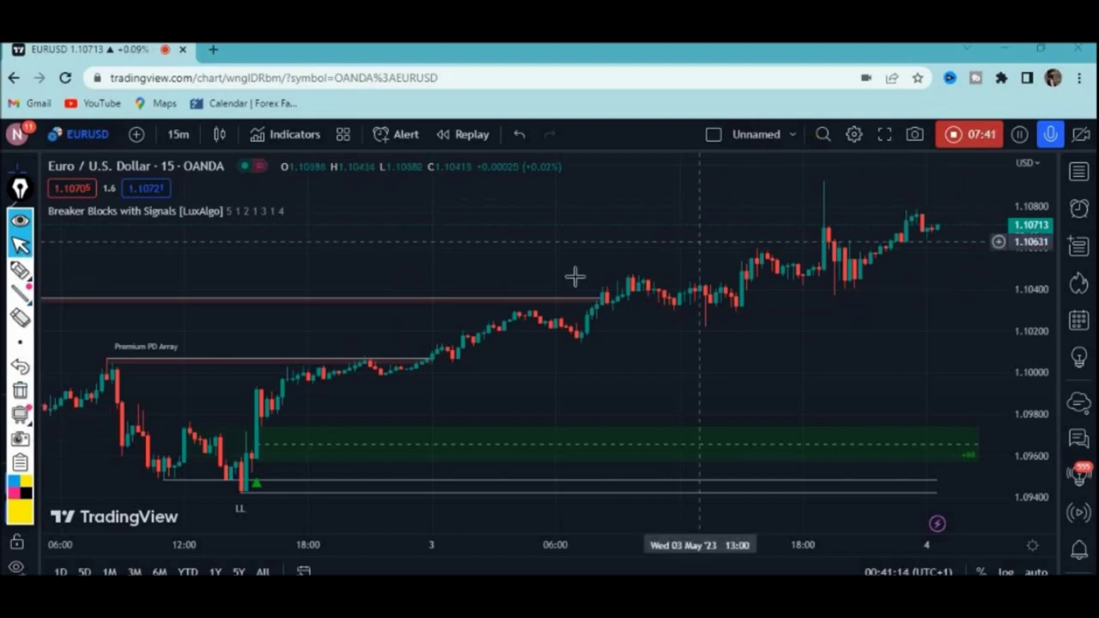
- Switch the EURUSD chart to the 1-hour timeframe
click(190, 136)
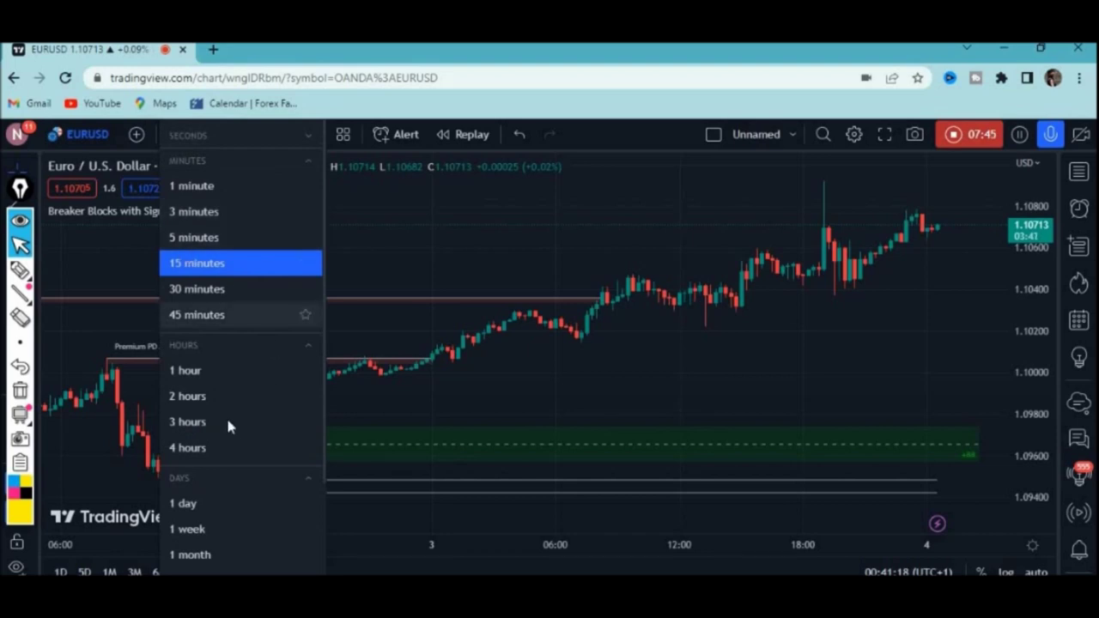
click(222, 371)
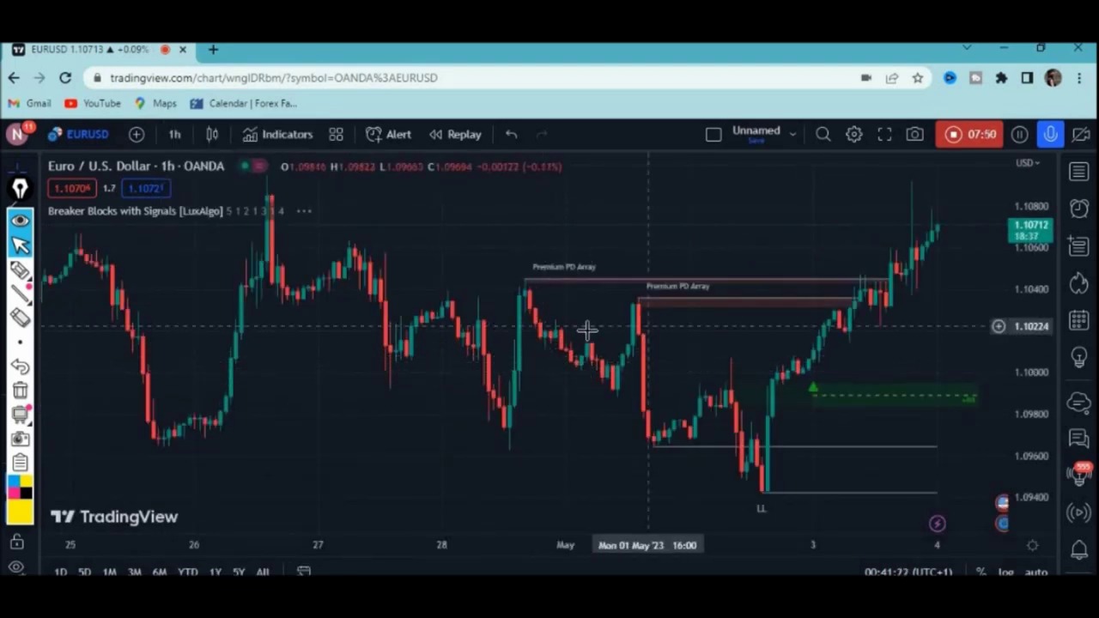
mouse_move(429, 289)
mouse_down()
mouse_move(265, 314)
mouse_move(299, 306)
mouse_up()
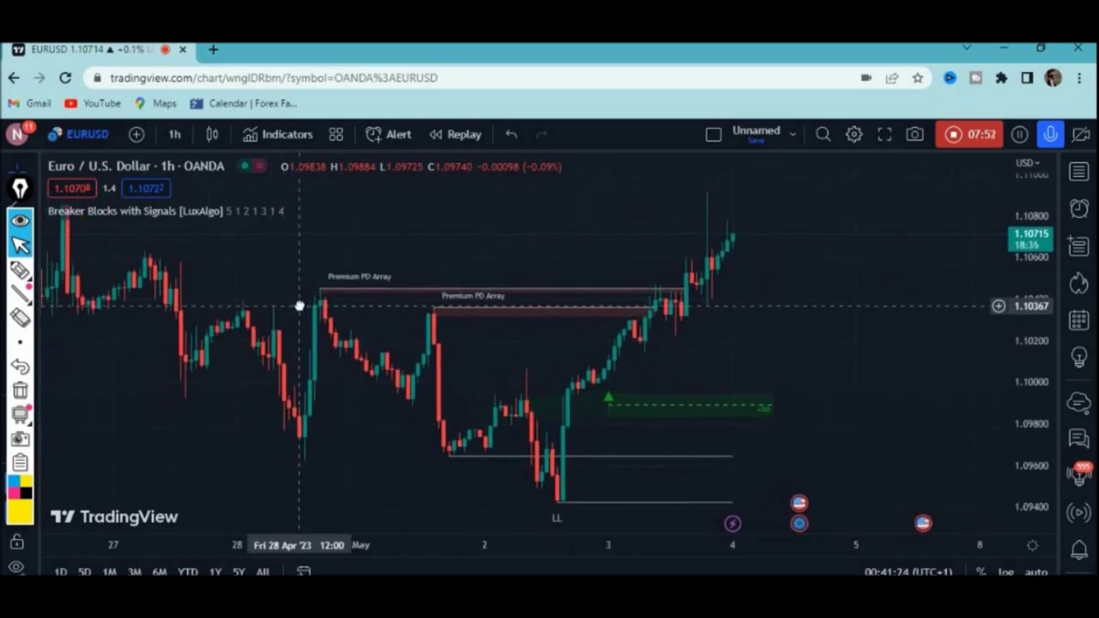
- Draw a large yellow pen circle around the setup spanning the two Premium PD Arrays, the green zone and the LL low
click(20, 269)
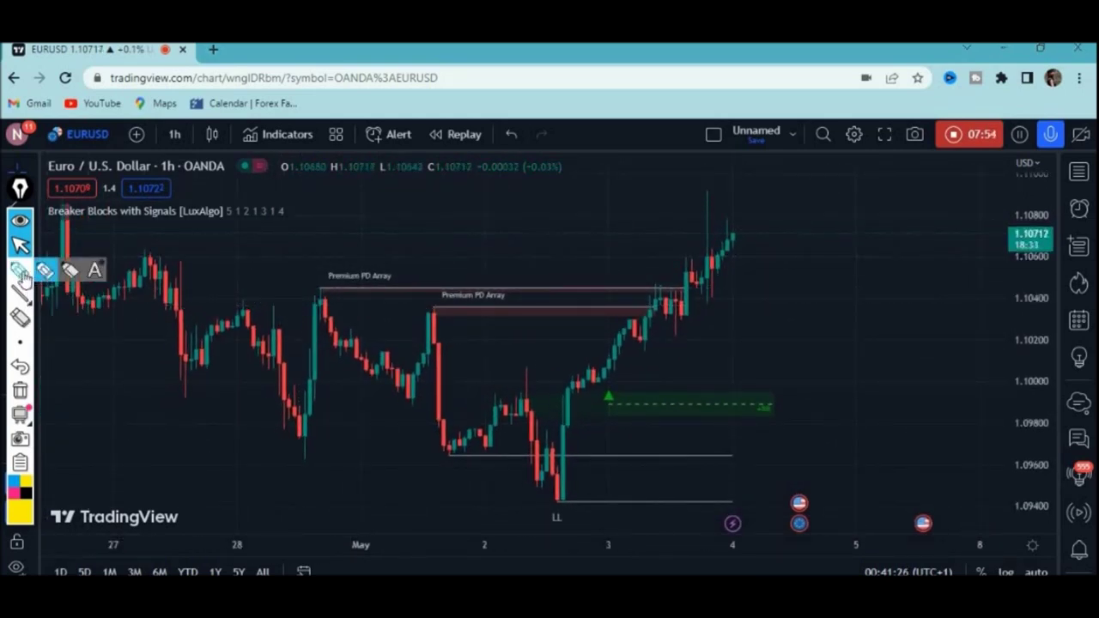
mouse_move(315, 257)
mouse_down()
mouse_move(378, 237)
mouse_move(753, 277)
mouse_up()
mouse_move(790, 315)
mouse_down()
mouse_move(393, 490)
mouse_move(328, 318)
mouse_up()
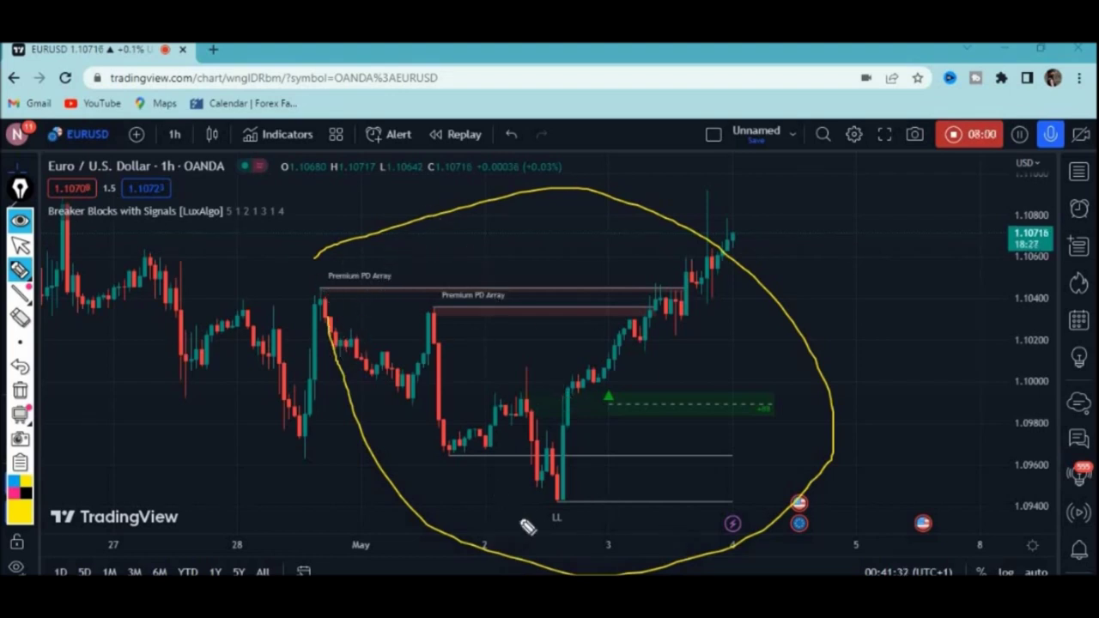
- Mark the LL label, the green triangle signal and the break above the upper red line with short pen strokes, and erase all annotations
drag(542, 527, 561, 527)
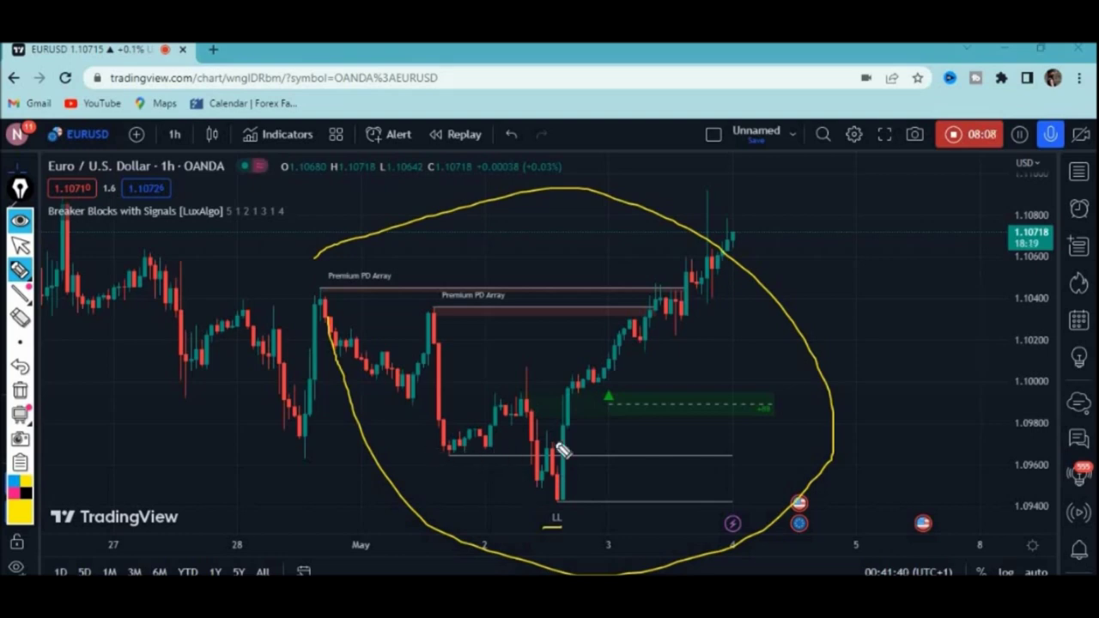
drag(631, 359, 628, 379)
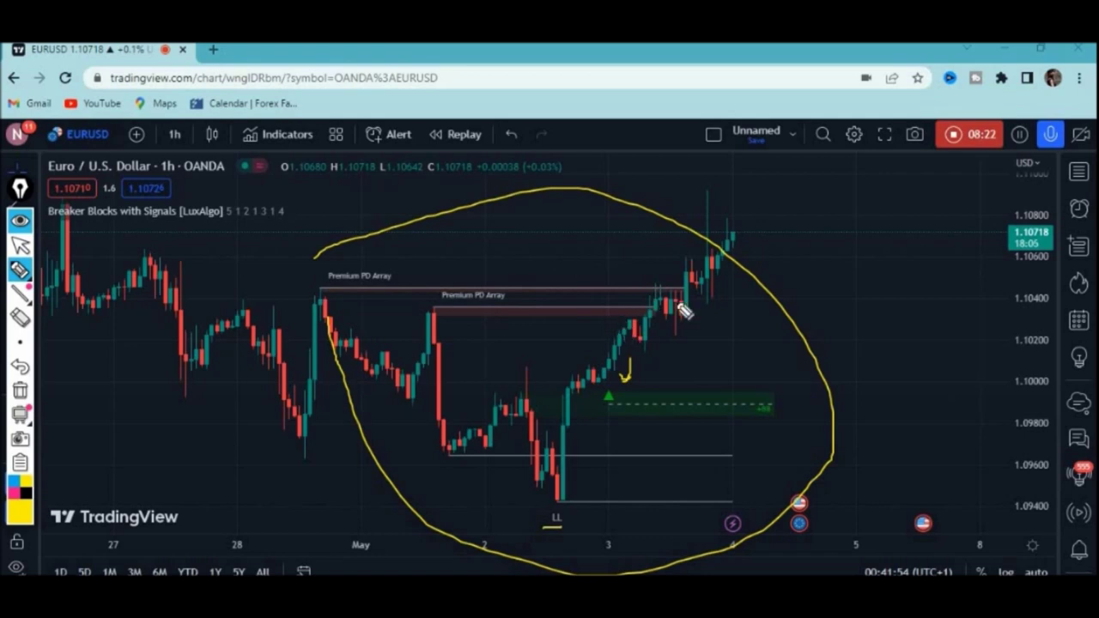
drag(700, 285, 725, 247)
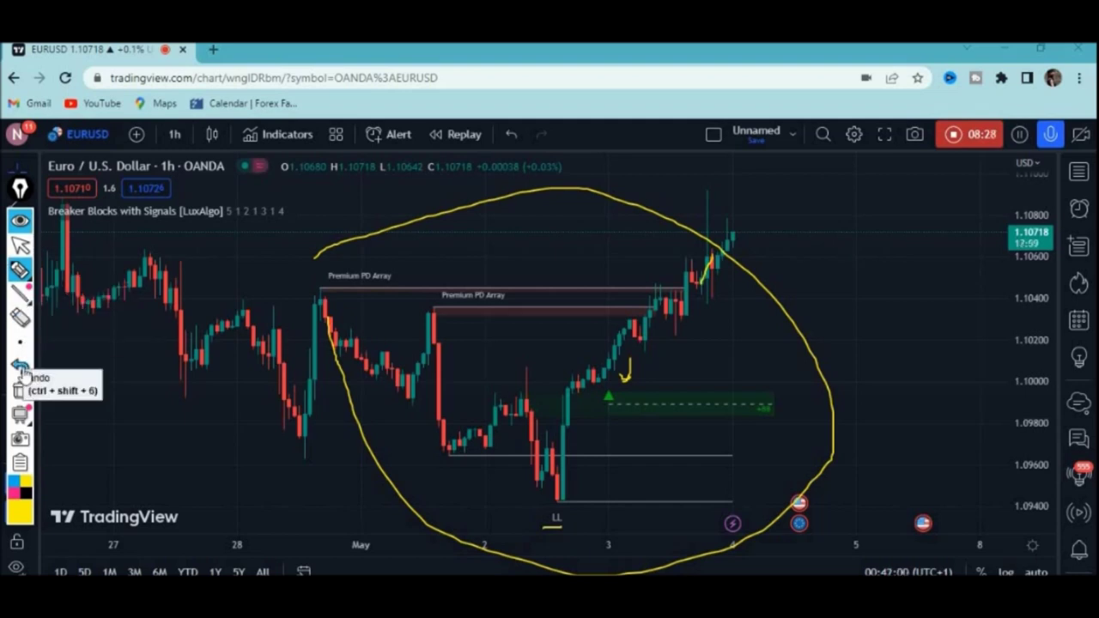
click(20, 412)
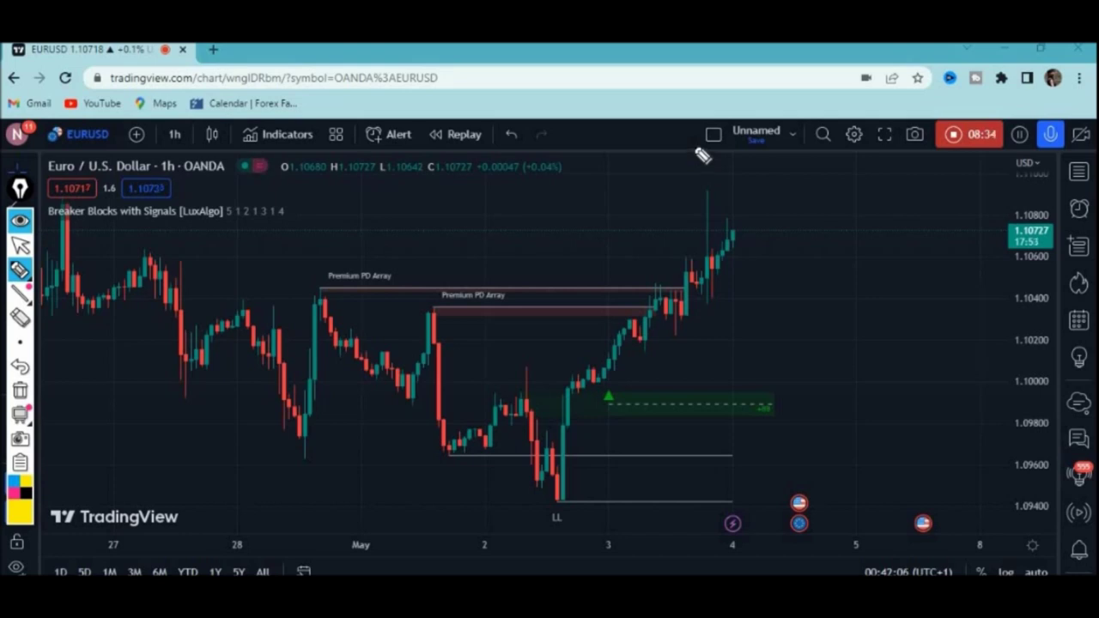
- Circle the latest candles above the upper Premium PD Array with the yellow pen
mouse_move(667, 209)
mouse_down()
mouse_move(725, 179)
mouse_move(759, 244)
mouse_move(730, 300)
mouse_move(698, 283)
mouse_move(677, 189)
mouse_up()
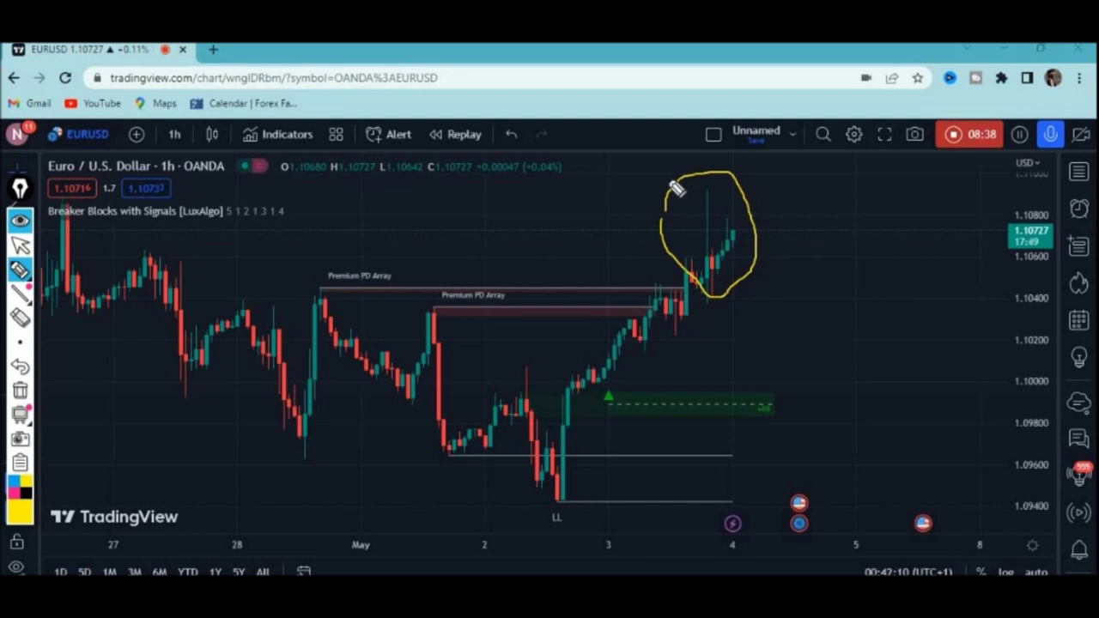
- Switch the EURUSD chart to the 5-minute timeframe
click(174, 134)
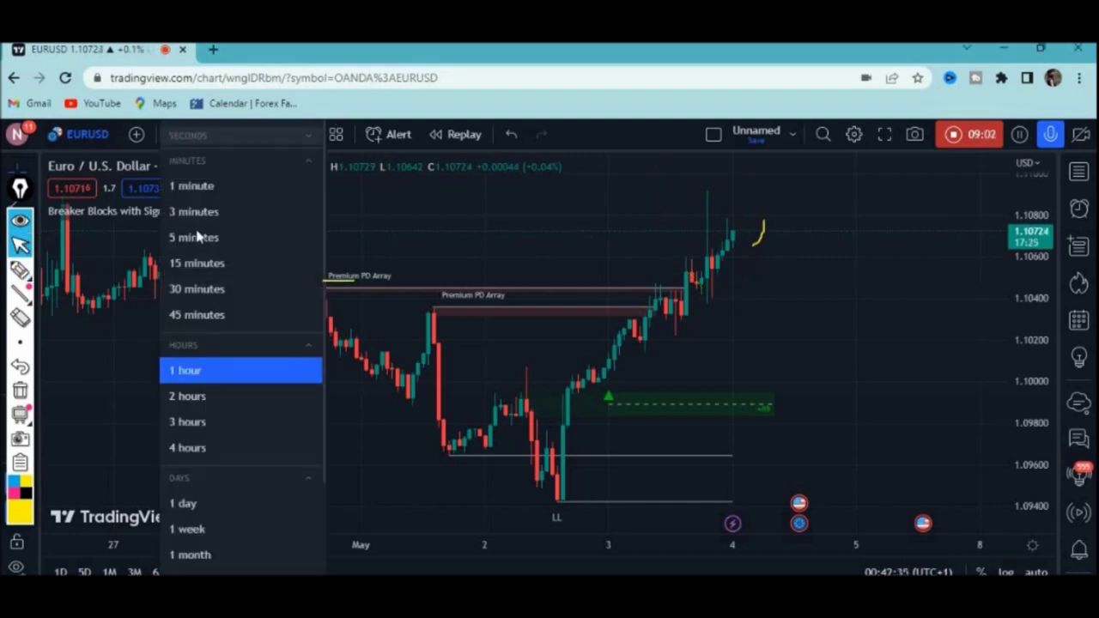
click(203, 240)
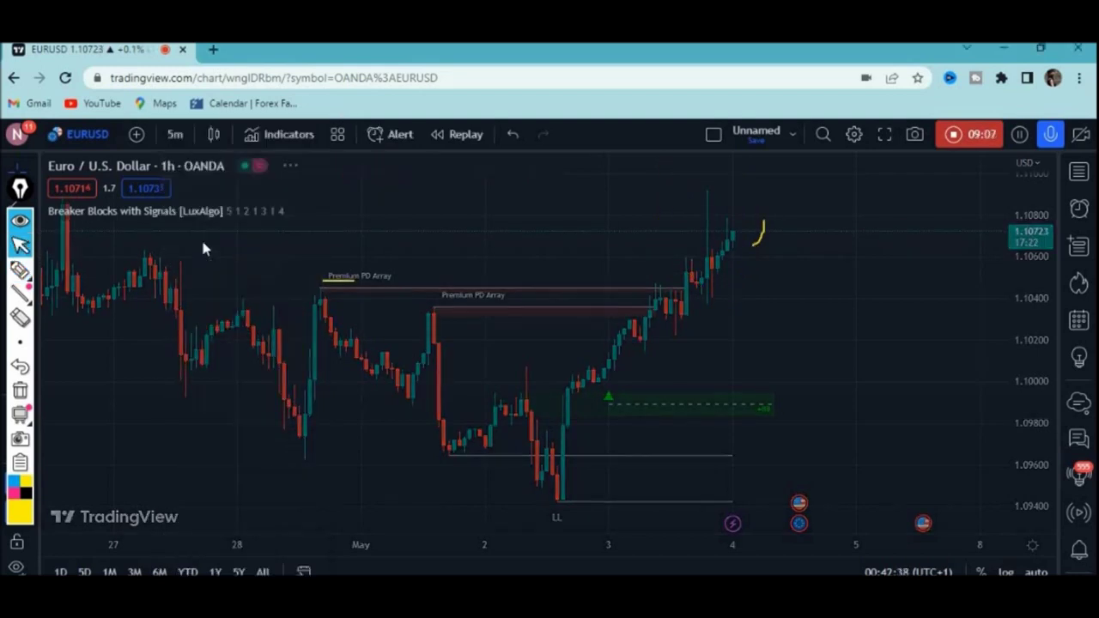
drag(1027, 390, 1023, 286)
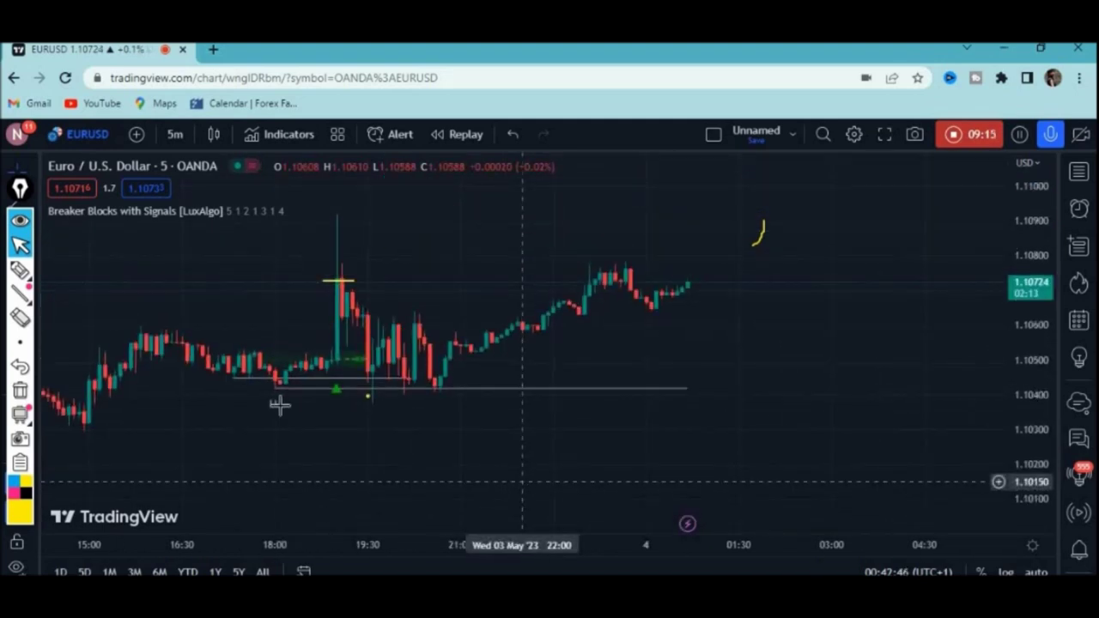
- Mark the LL label with a small X, the green triangle with a short stroke and the spike's high with a yellow line
click(31, 273)
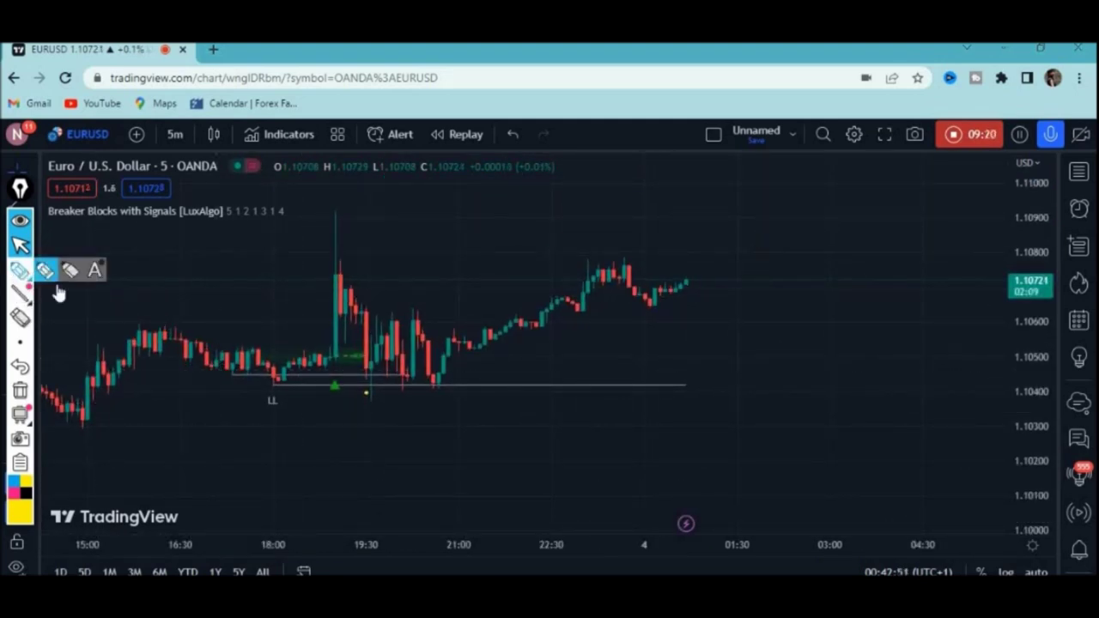
click(45, 270)
drag(264, 410, 270, 421)
drag(335, 400, 333, 393)
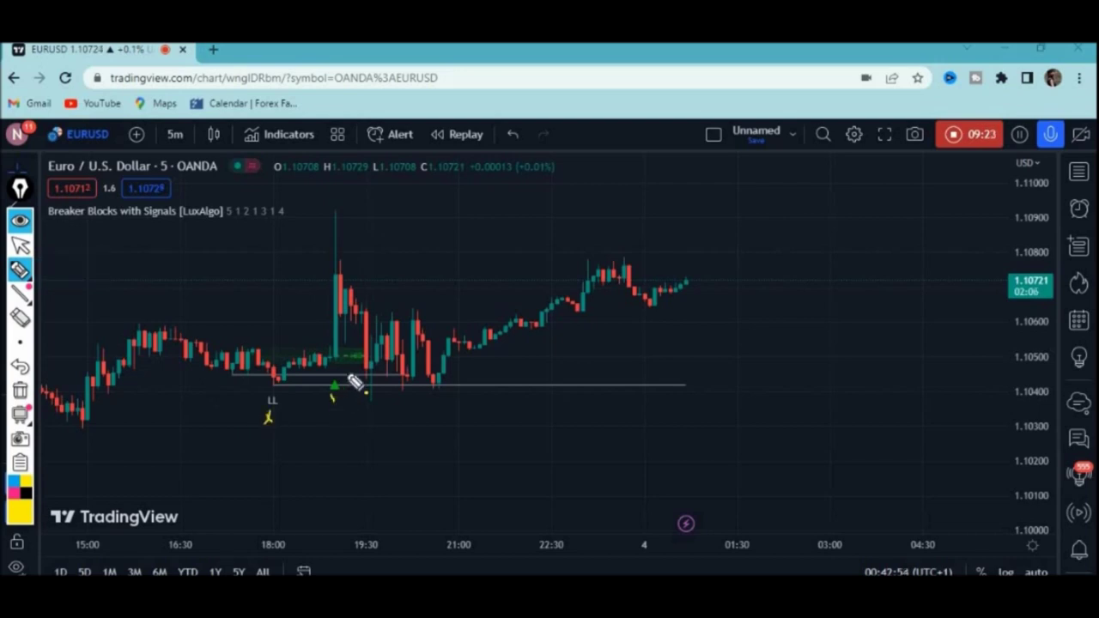
drag(306, 210, 341, 203)
- Circle the price rise after the spike in yellow, draw a blue curve above its candles, and erase all annotations
mouse_move(443, 183)
mouse_down()
mouse_move(397, 348)
mouse_move(402, 262)
mouse_up()
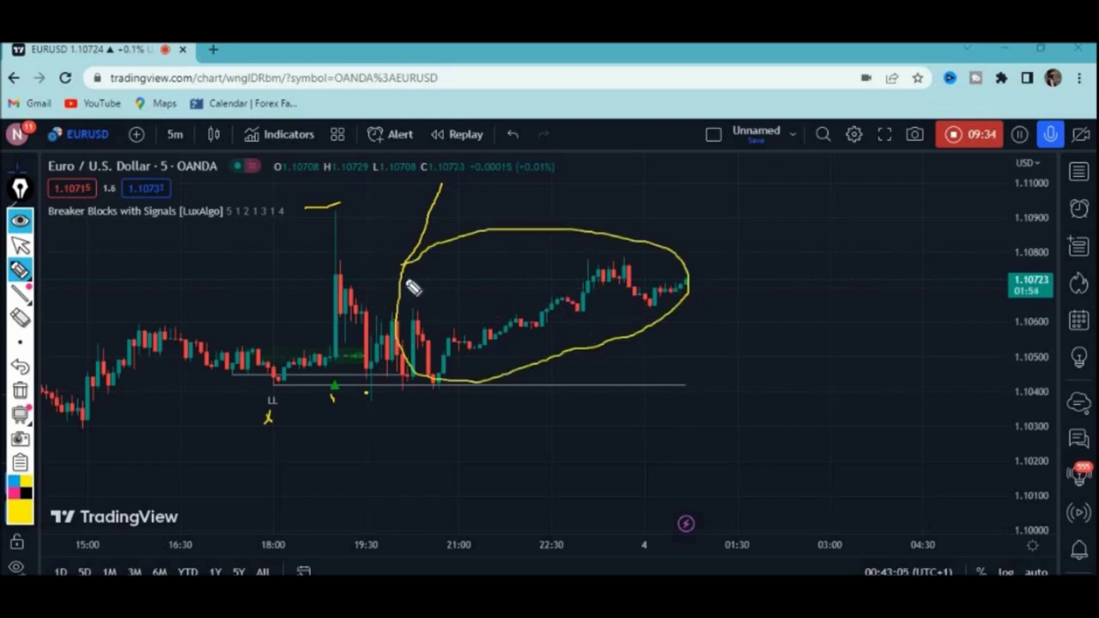
mouse_move(419, 369)
mouse_down()
mouse_move(523, 274)
mouse_move(658, 256)
mouse_up()
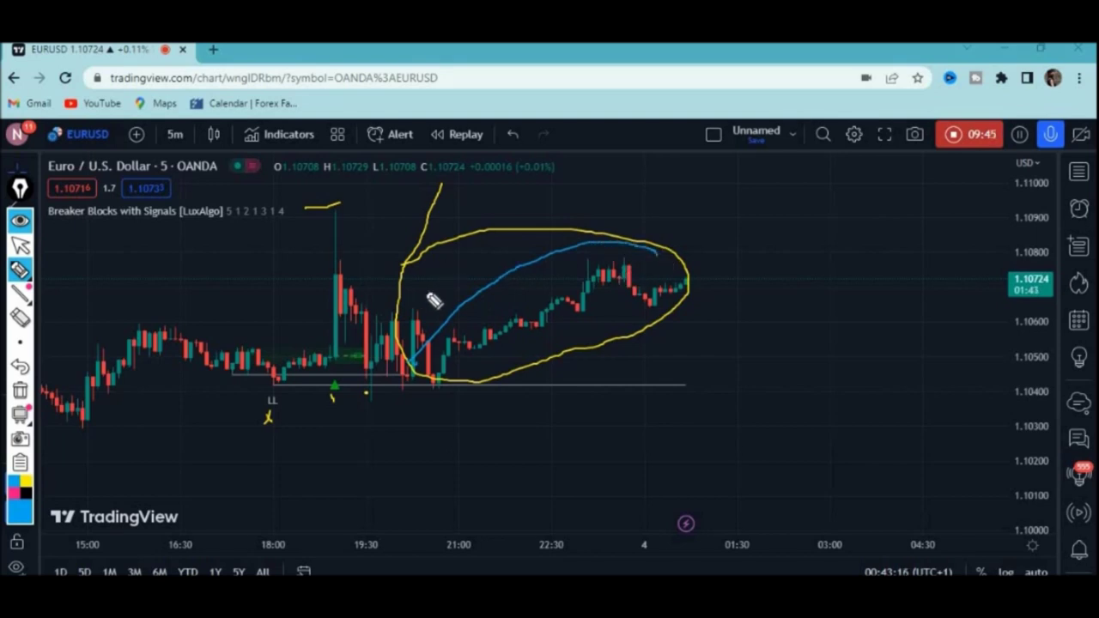
click(21, 393)
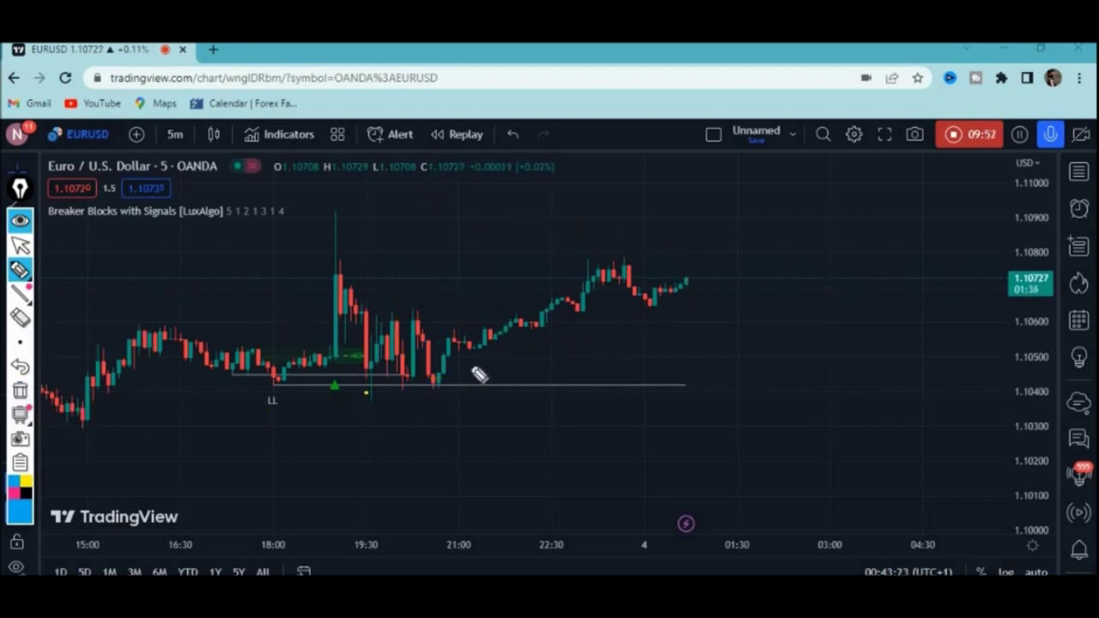
- Draw blue strokes over the successive highs of the latest rise and a line beneath it, and erase all annotations
drag(450, 329, 578, 290)
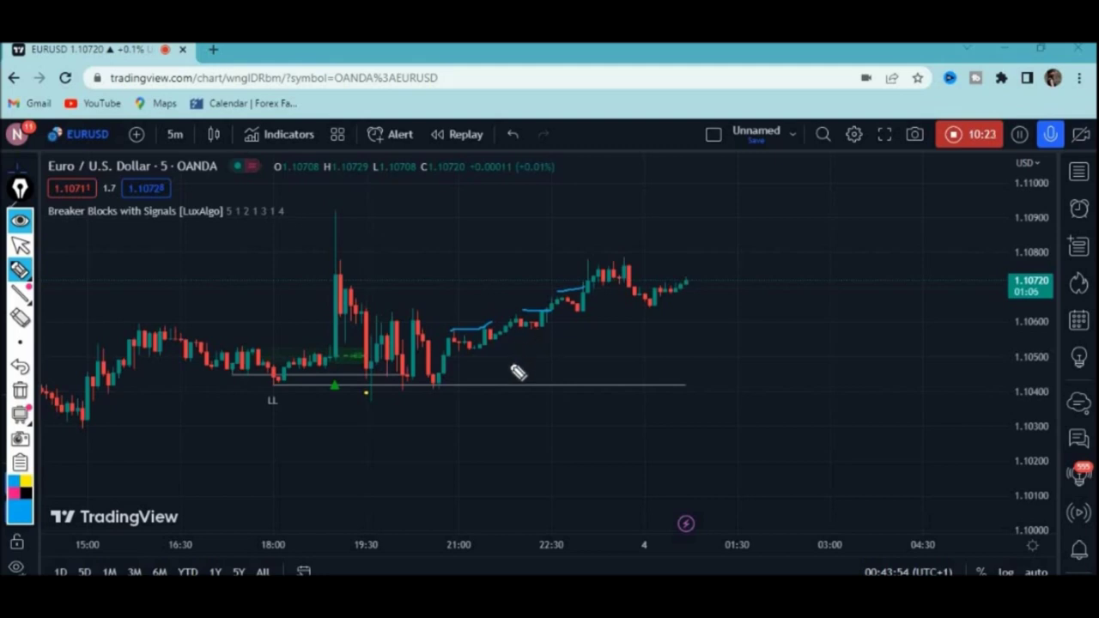
drag(496, 371, 594, 324)
click(20, 390)
- Outline the latest rise with a blue curve beneath it and a slanted line above it, and erase both
mouse_move(419, 258)
mouse_down()
mouse_move(435, 400)
mouse_move(725, 288)
mouse_move(697, 256)
mouse_up()
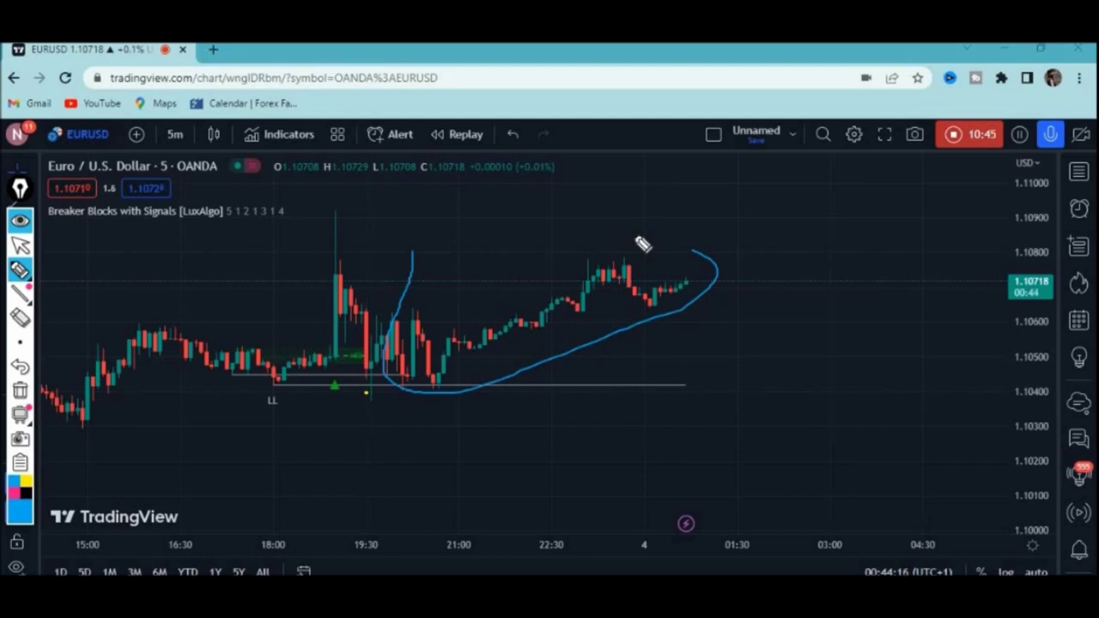
drag(384, 311, 663, 218)
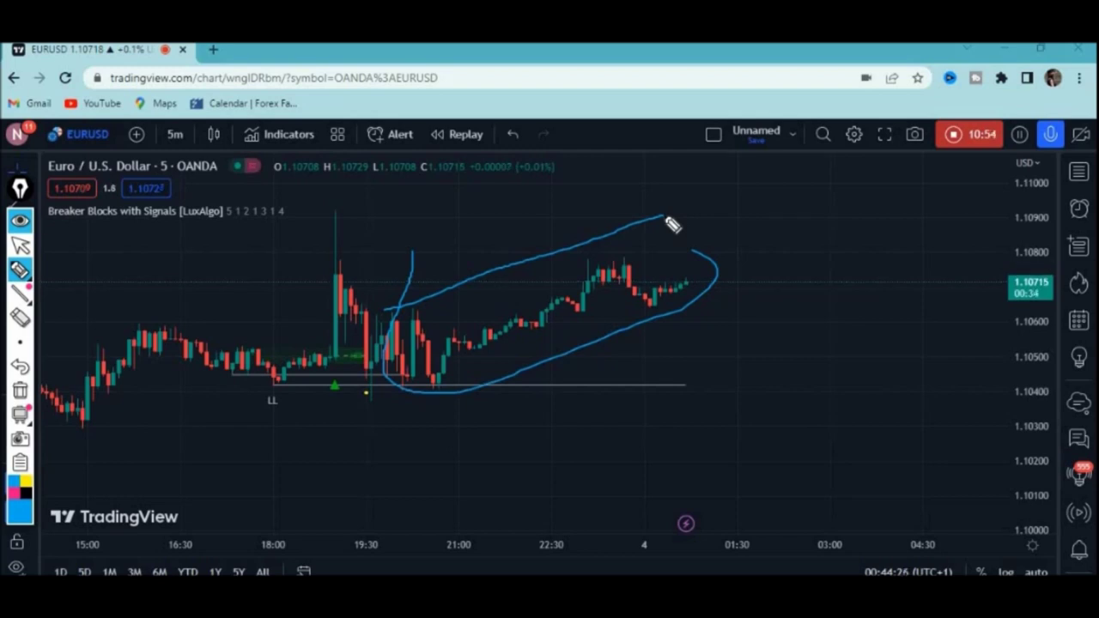
click(20, 390)
- Draw a short blue line beneath the LL label and review the candles preceding it
drag(227, 415, 281, 418)
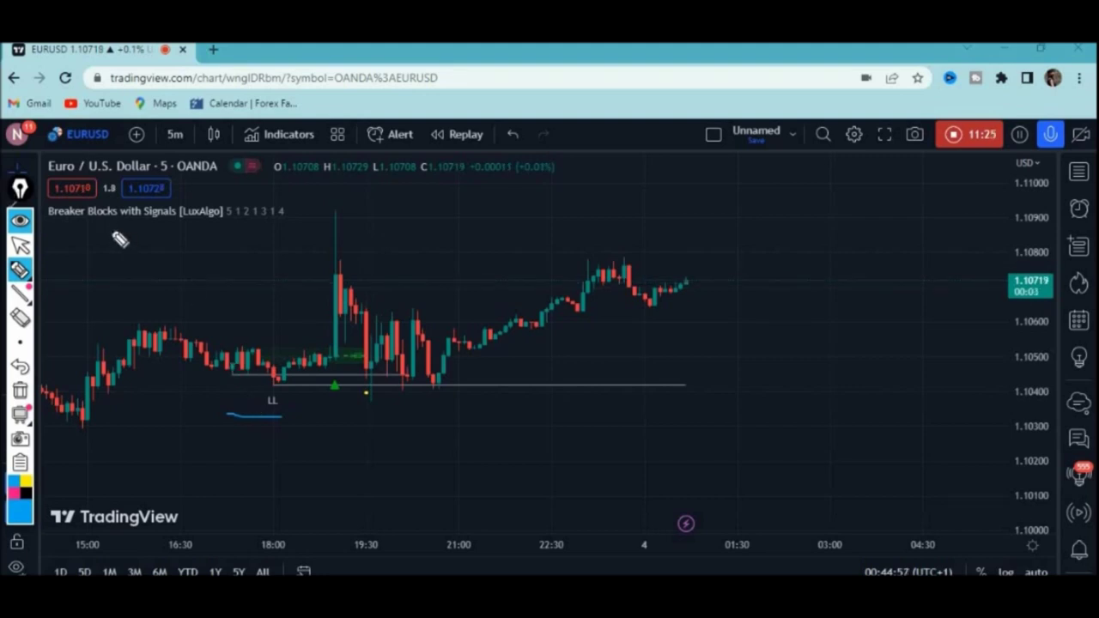
click(20, 245)
drag(412, 320, 549, 310)
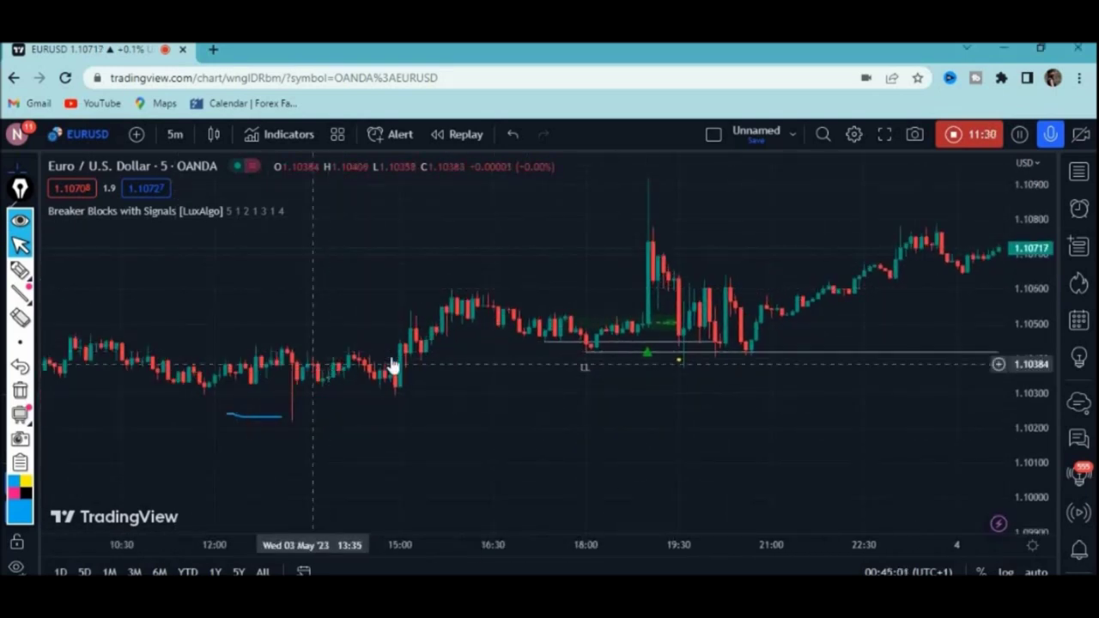
drag(450, 343, 187, 383)
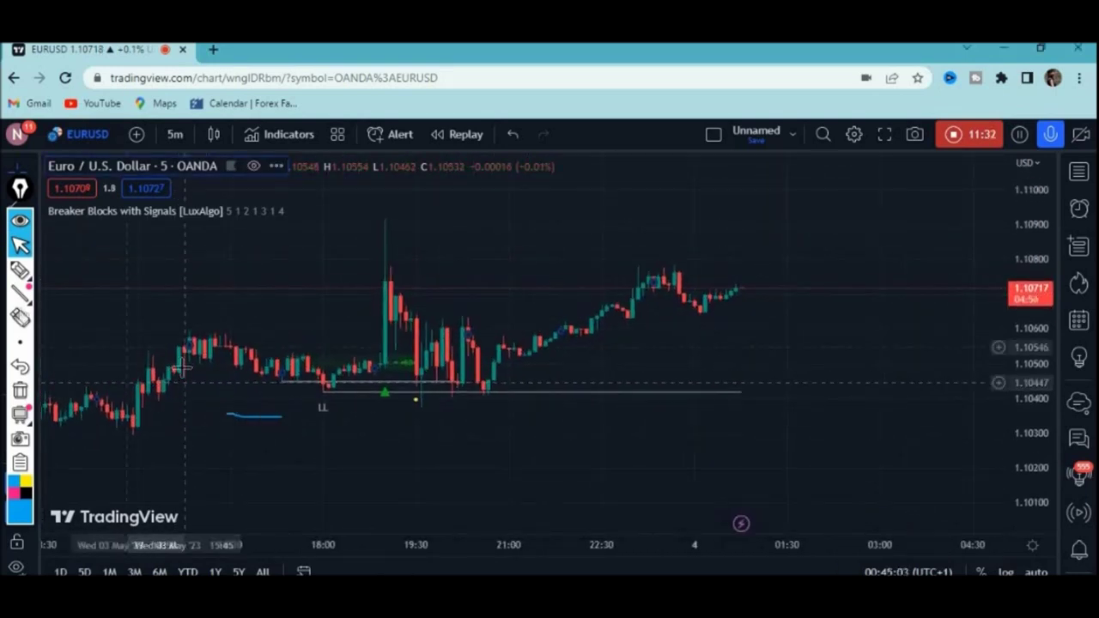
- Circle the move from the LL low to the spike's high in blue, and add a small mark beside the green triangle
click(19, 269)
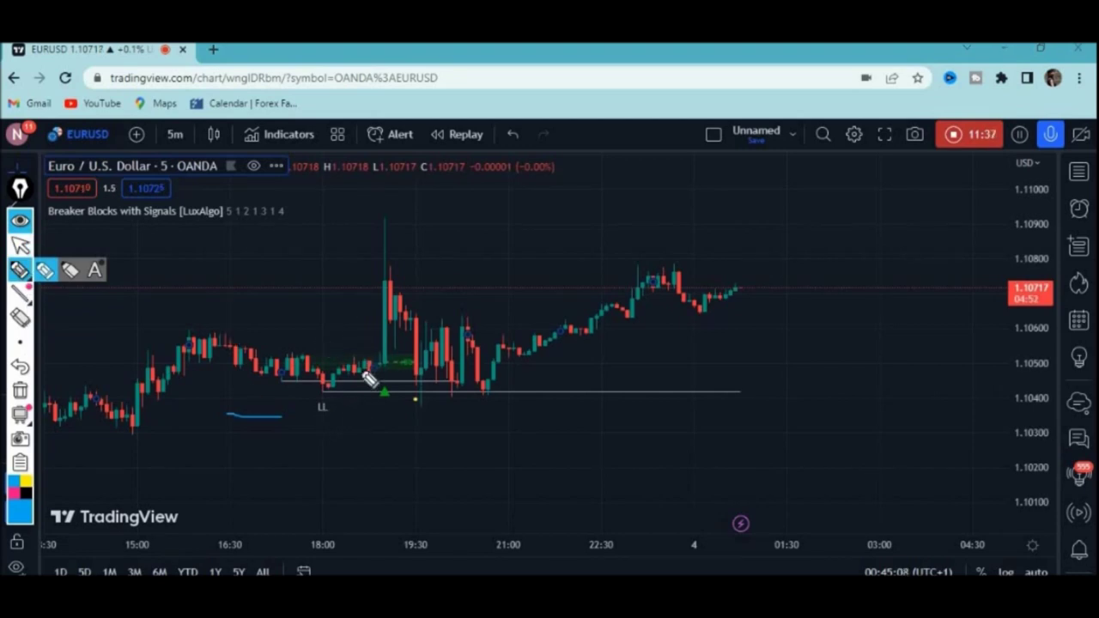
mouse_move(337, 276)
mouse_down()
mouse_move(422, 243)
mouse_move(392, 438)
mouse_move(284, 290)
mouse_up()
drag(371, 385, 378, 391)
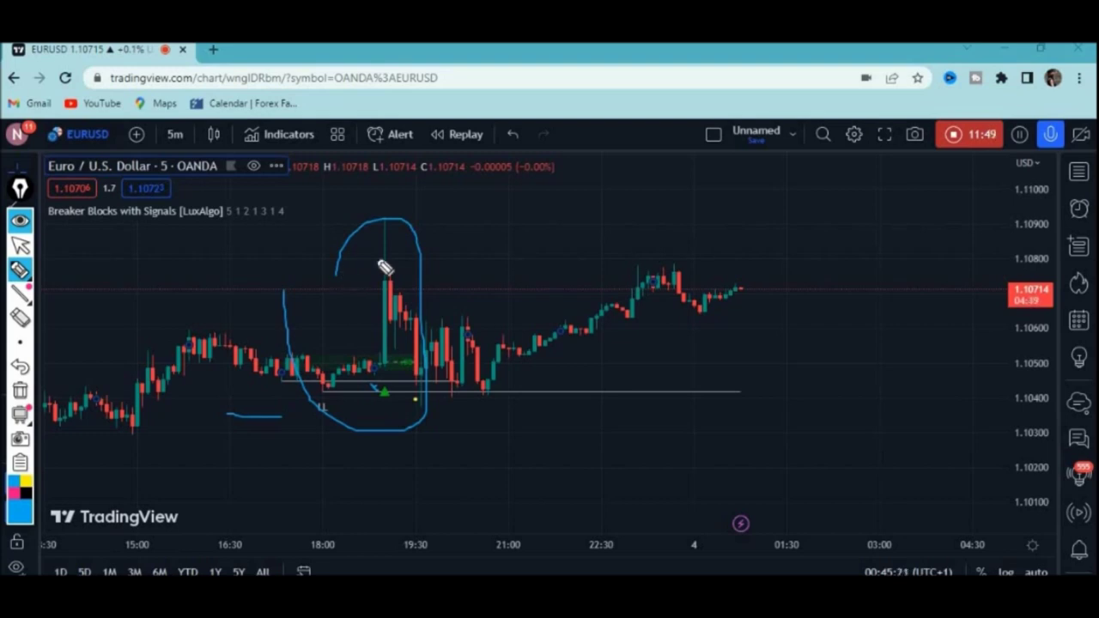
- Outline the pullback after the spike twice with the blue pen, erasing all annotations after each outline
mouse_move(394, 302)
mouse_down()
mouse_move(469, 321)
mouse_move(472, 388)
mouse_move(338, 410)
mouse_move(491, 405)
mouse_up()
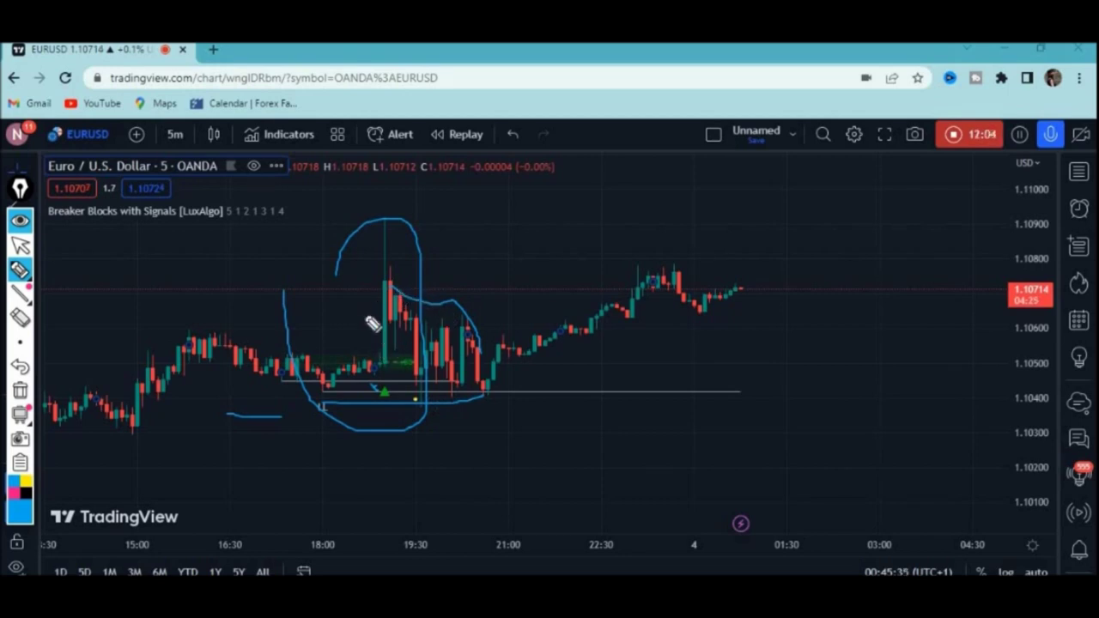
click(20, 391)
mouse_move(405, 285)
mouse_down()
mouse_move(443, 297)
mouse_move(486, 345)
mouse_move(482, 417)
mouse_move(390, 280)
mouse_up()
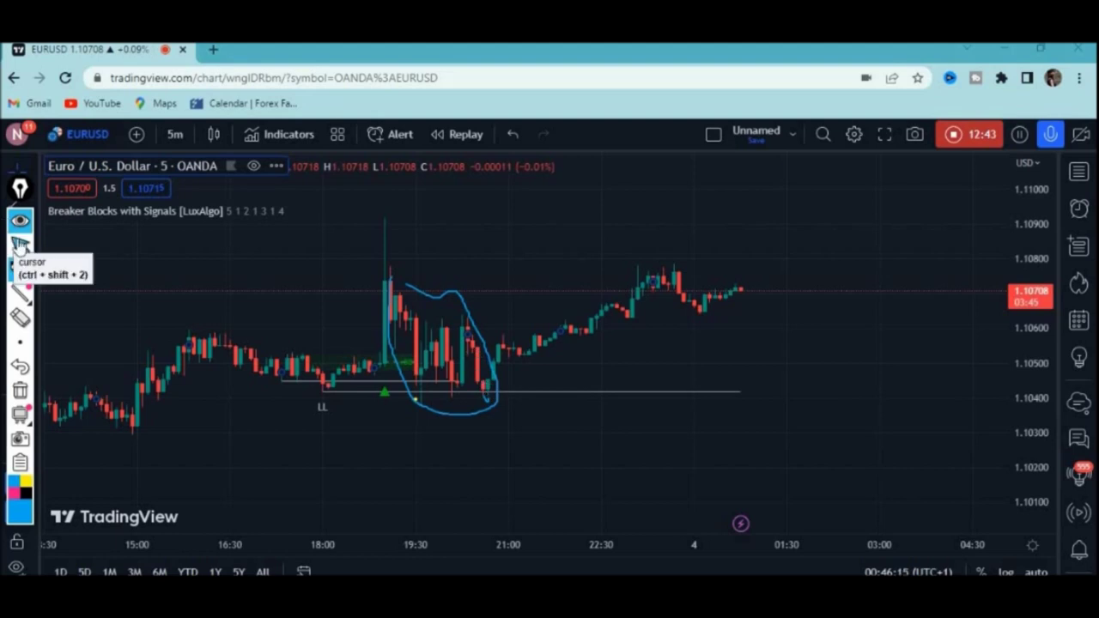
click(19, 395)
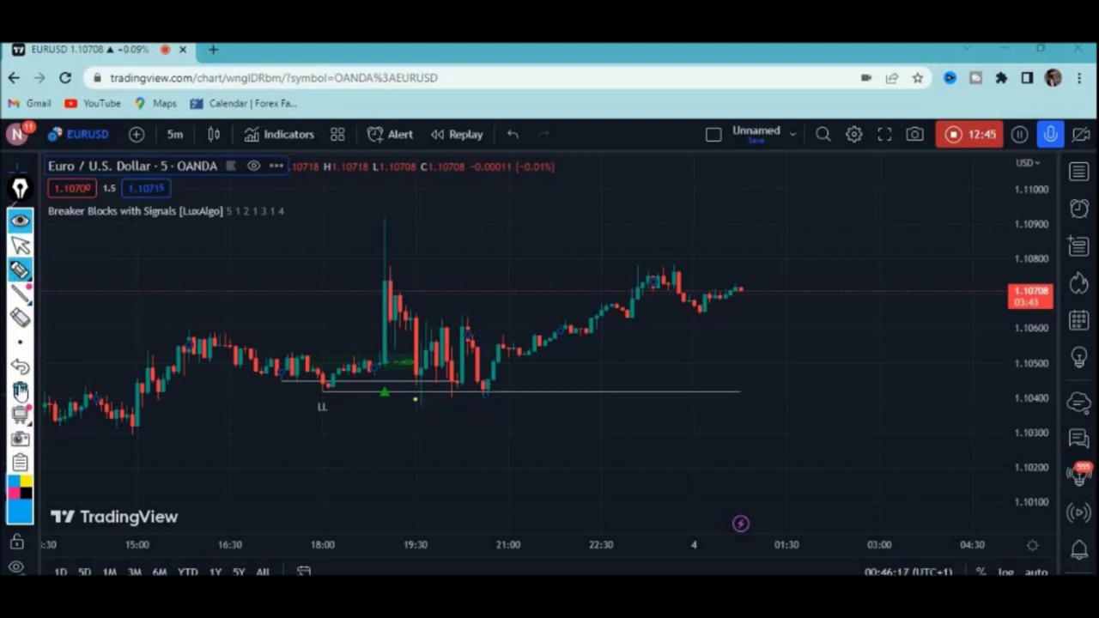